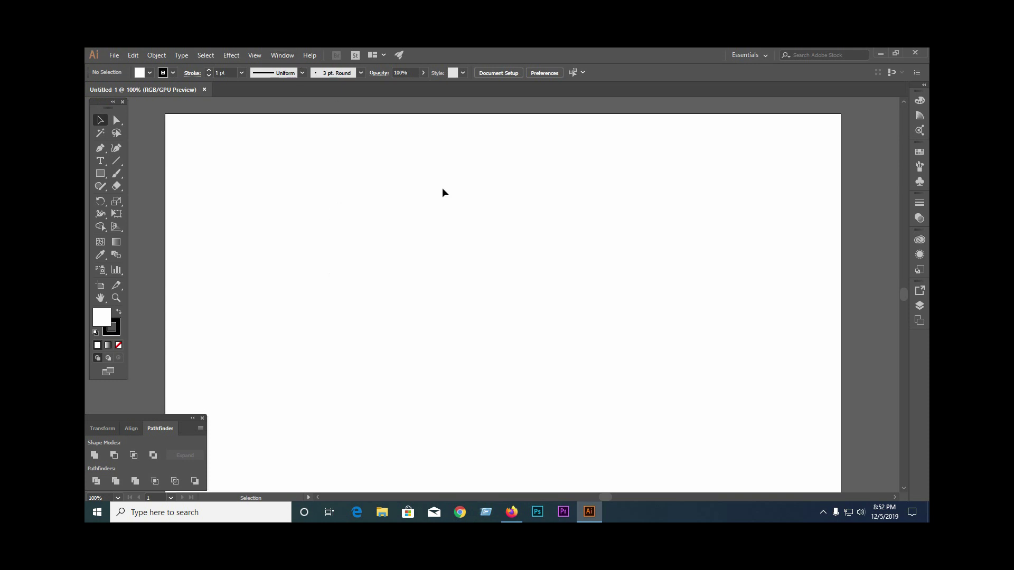
Switch to Firefox and open the preview of the flexing woman silhouette among the "female black logo" image results
click(512, 512)
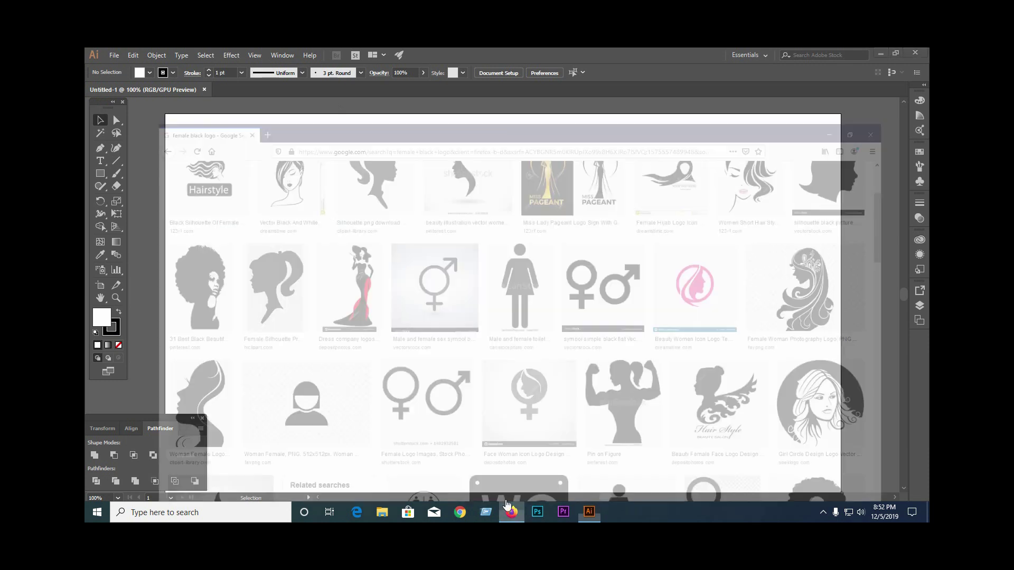
scroll(191, 153, up, 3)
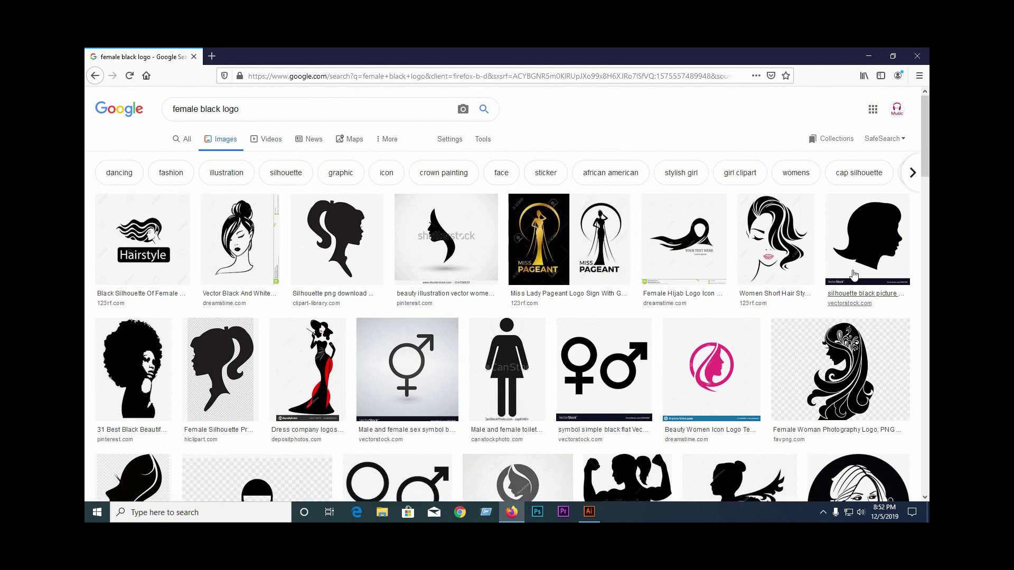
scroll(634, 264, down, 3)
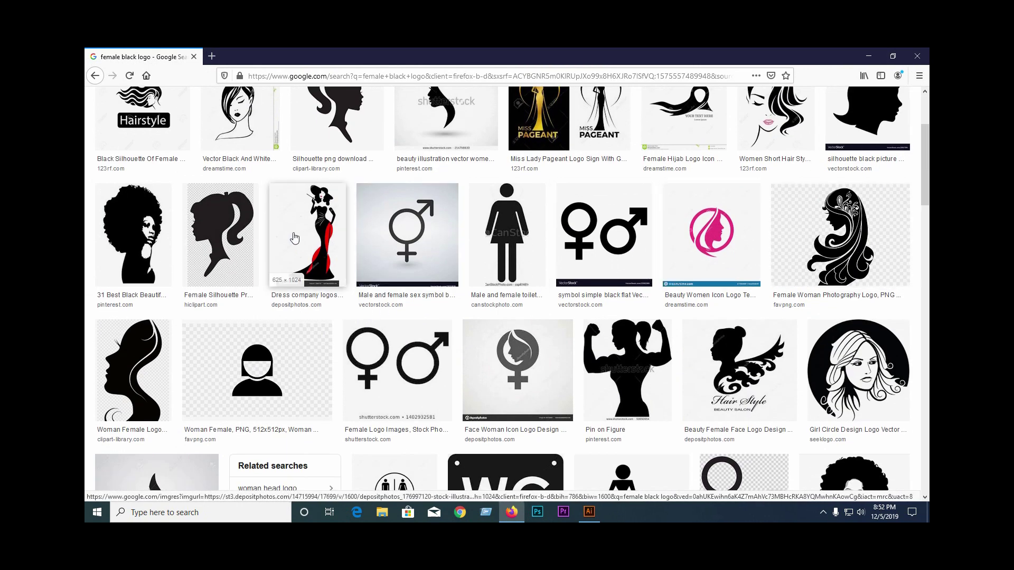
scroll(295, 290, up, 3)
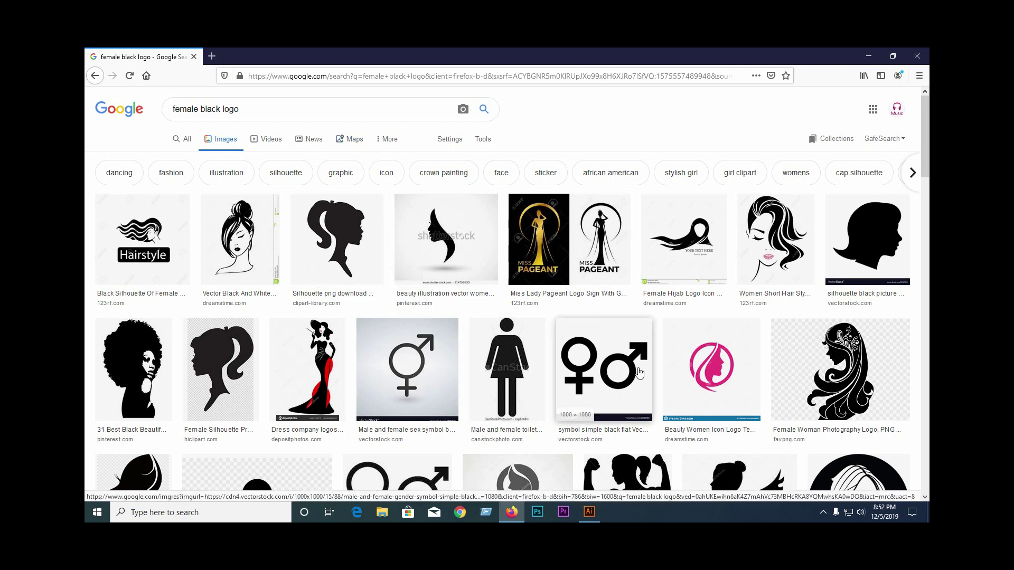
scroll(725, 286, down, 2)
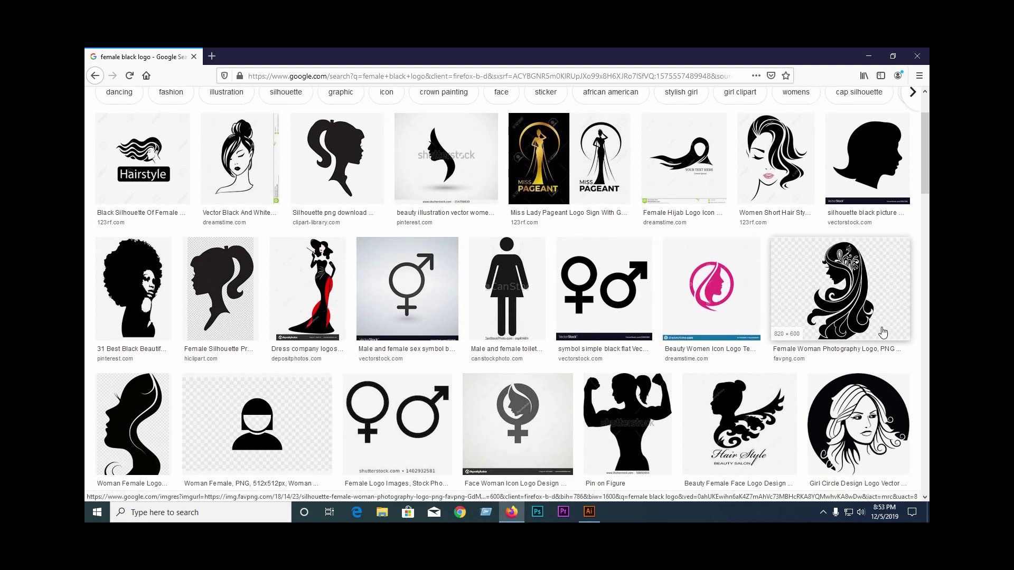
scroll(727, 330, down, 2)
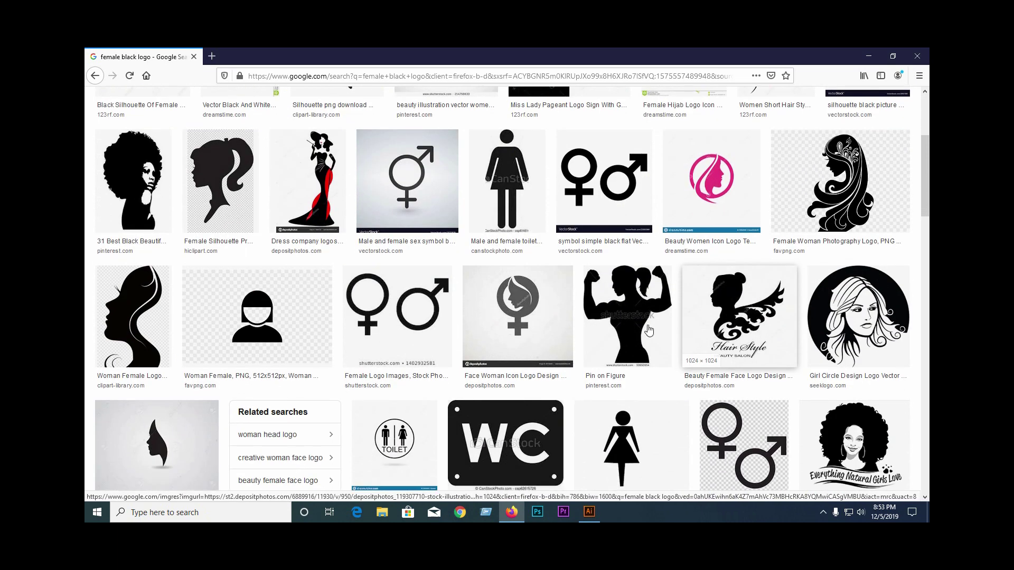
click(610, 312)
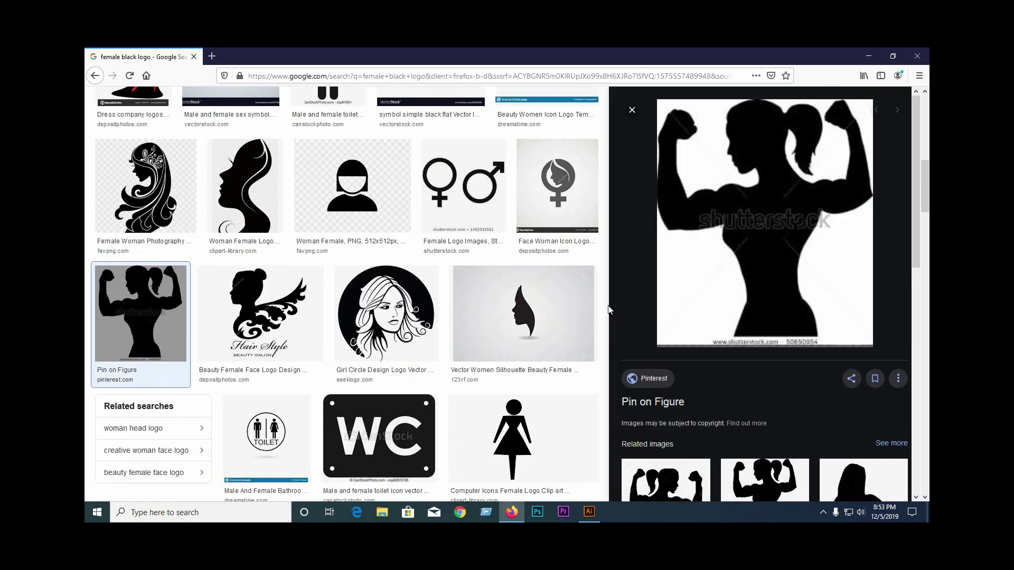
Save the previewed flexing woman silhouette to the Desktop under its suggested file name
right_click(772, 181)
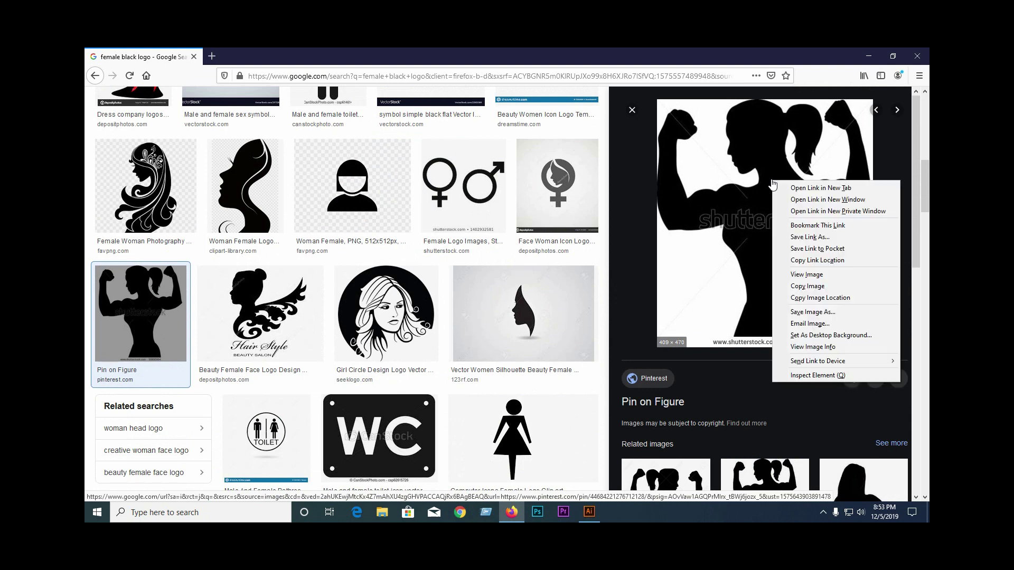
click(816, 312)
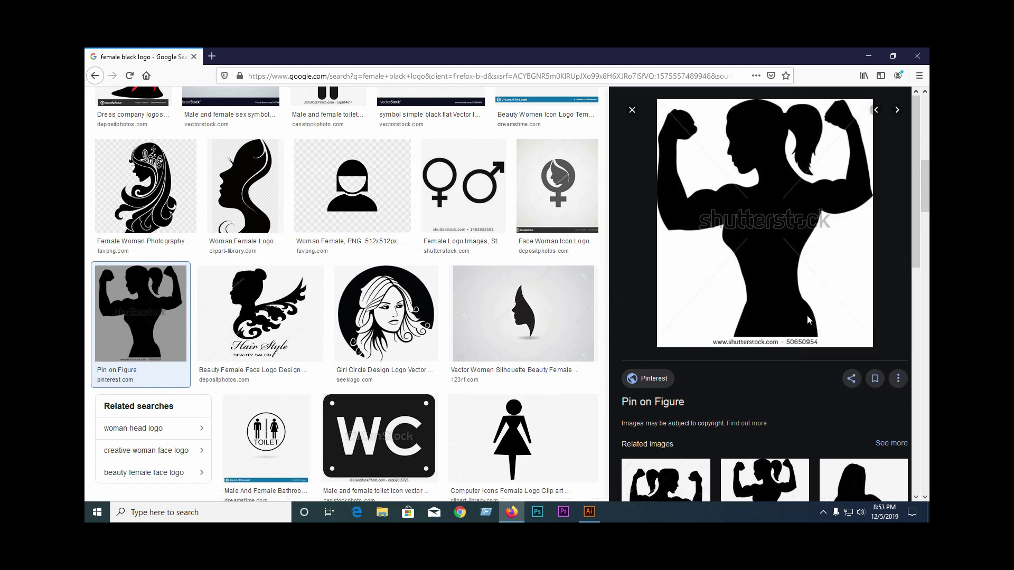
click(128, 138)
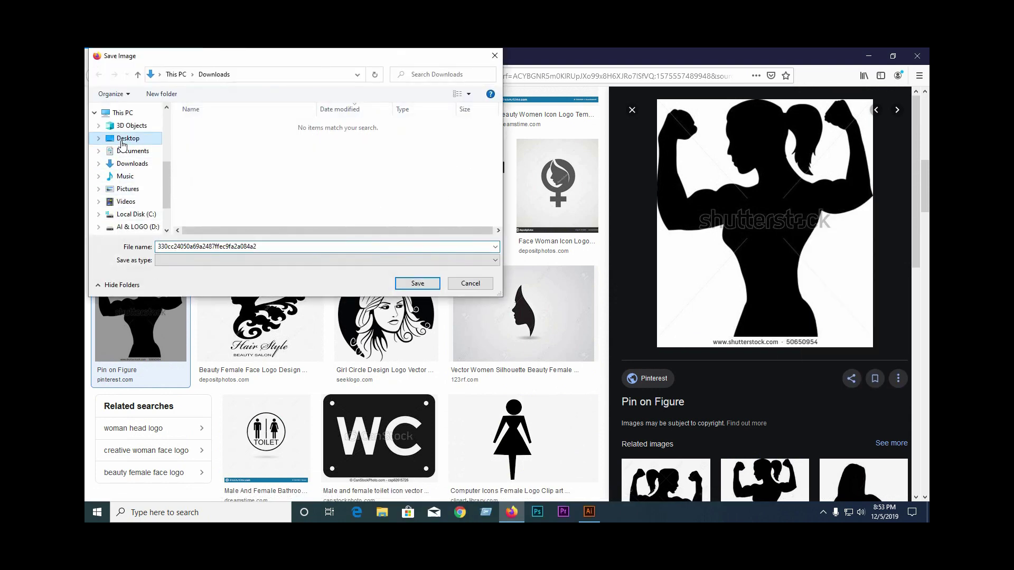
click(416, 284)
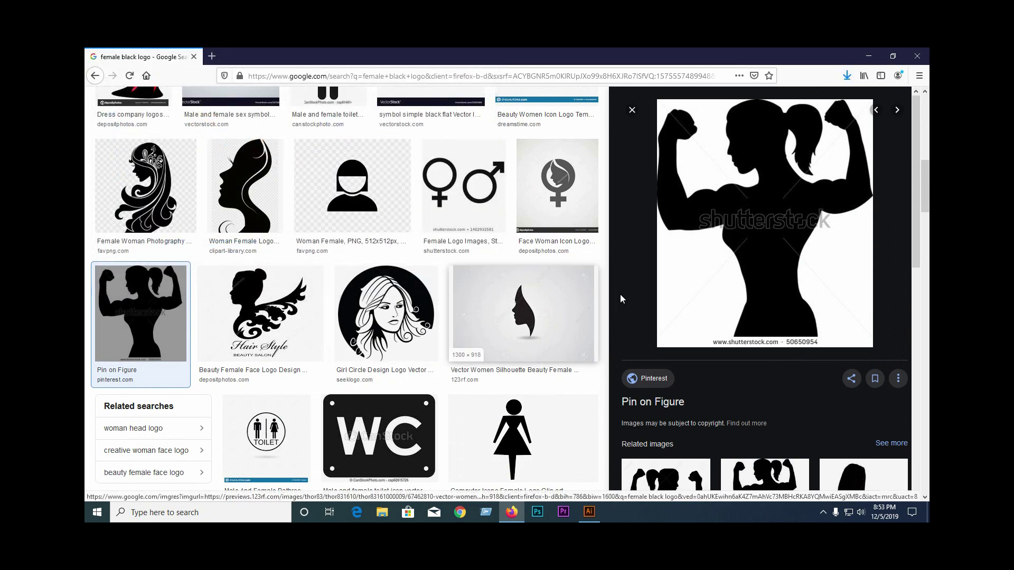
Return to Illustrator and place the saved silhouette image from File Explorer's recent files near the middle of the artboard
click(868, 56)
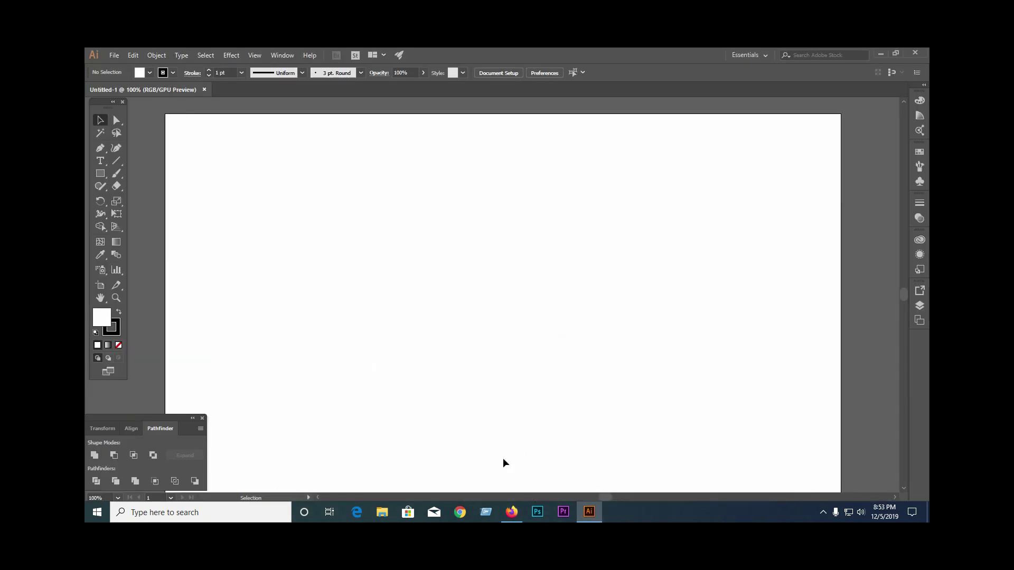
click(382, 513)
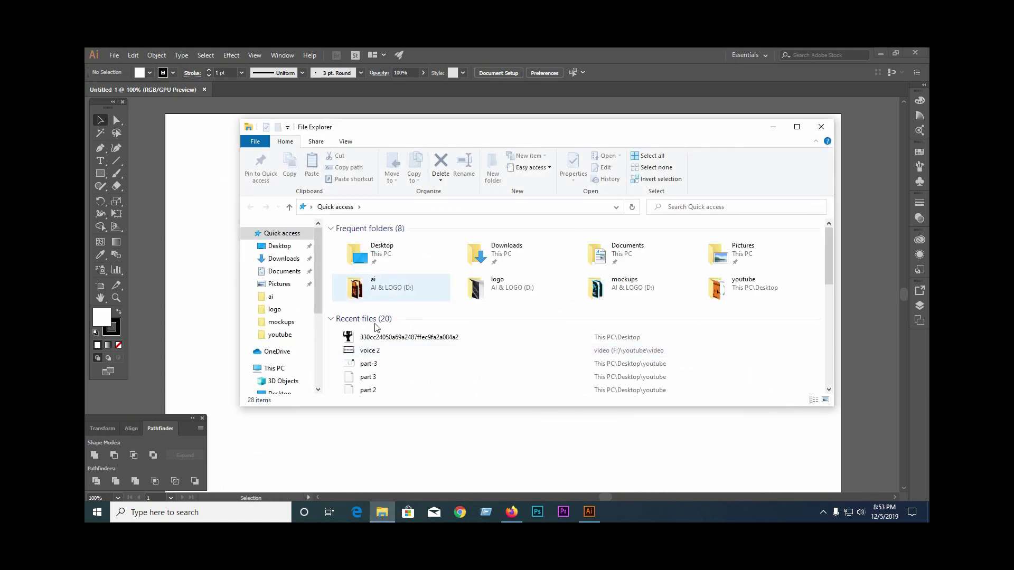
drag(369, 338, 449, 358)
click(773, 127)
click(575, 349)
drag(400, 257, 506, 309)
click(657, 303)
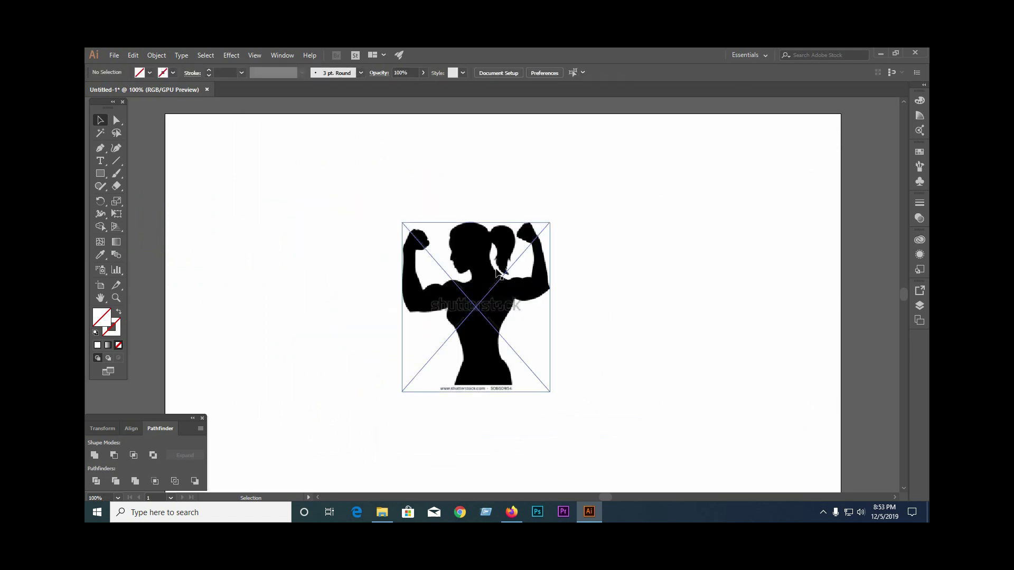
Examine the edge quality of the placed silhouette image close up around the neck and ponytail
scroll(498, 270, up, 8)
scroll(438, 295, down, 5)
scroll(438, 299, up, 6)
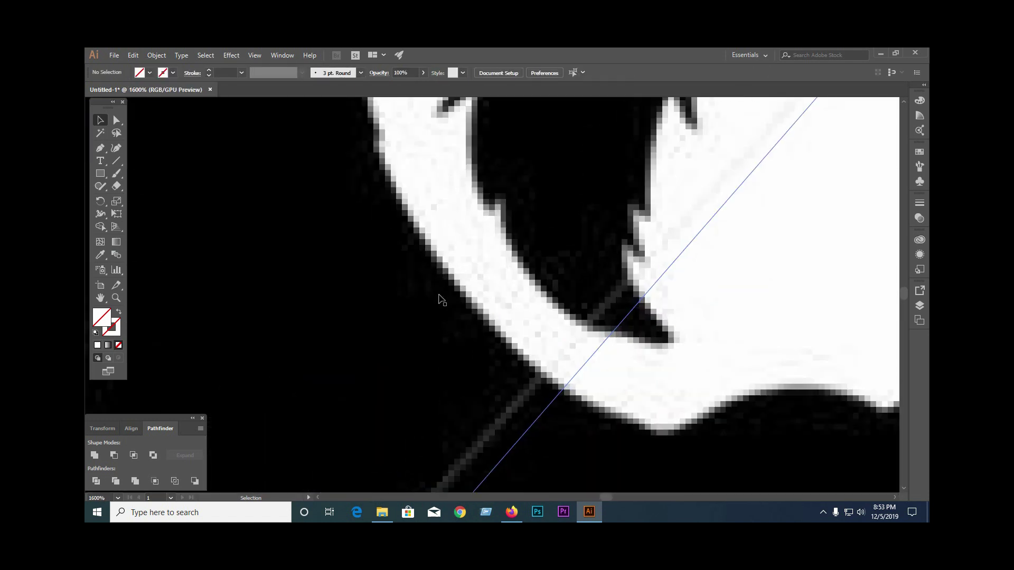
scroll(519, 309, down, 3)
scroll(519, 303, down, 3)
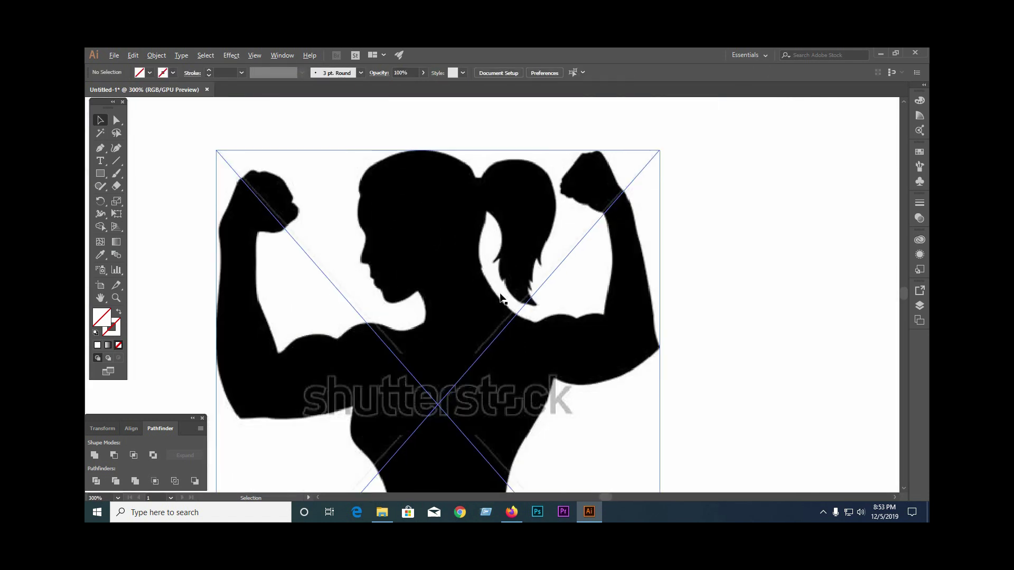
drag(500, 265, 453, 282)
scroll(403, 283, up, 10)
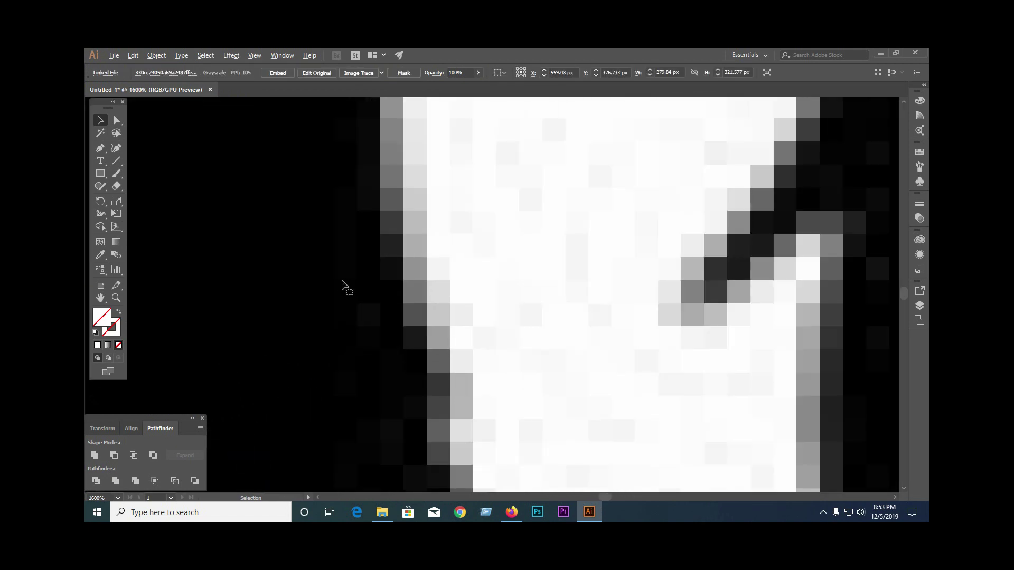
scroll(422, 253, down, 5)
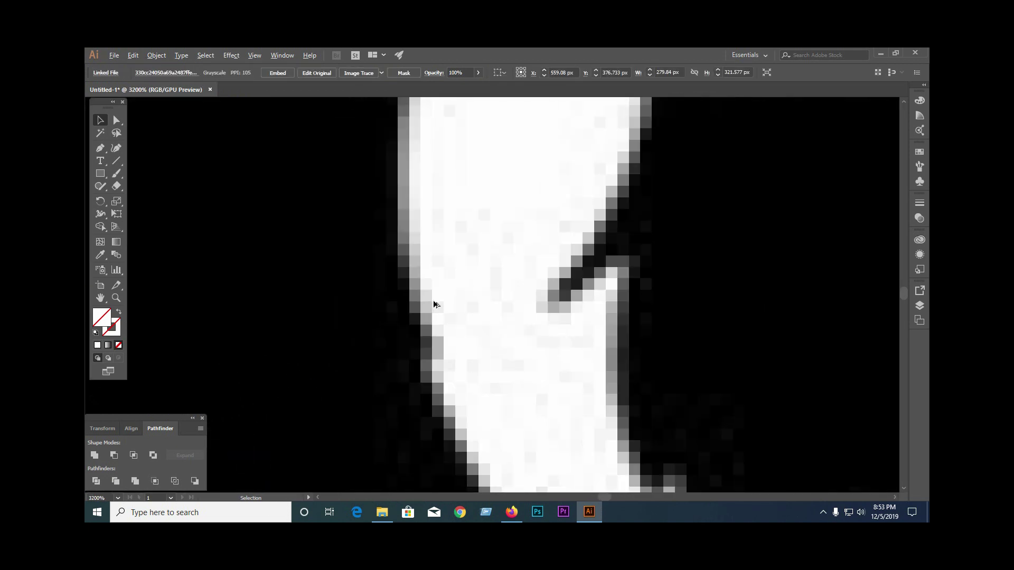
scroll(393, 317, up, 2)
scroll(397, 300, down, 8)
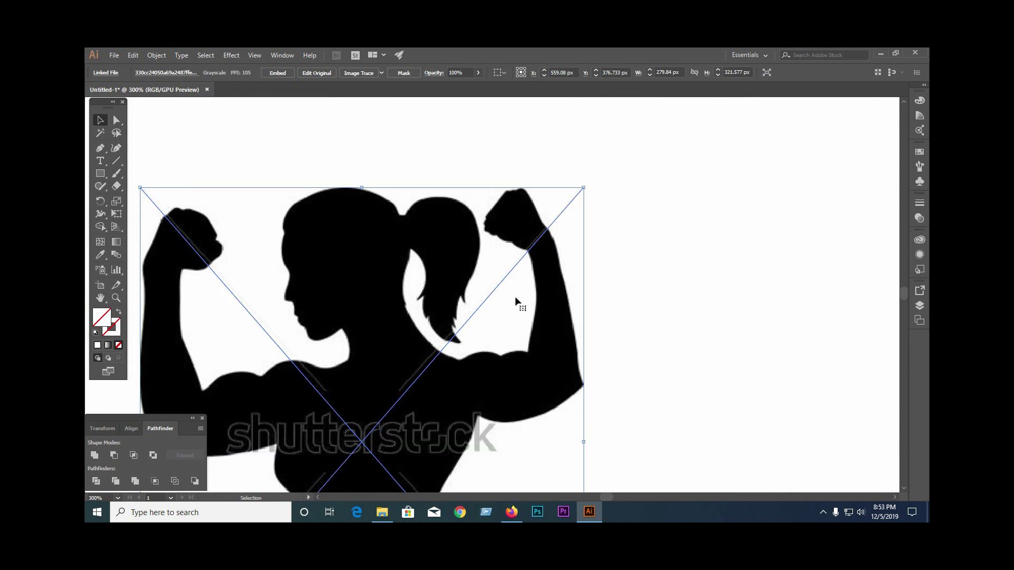
Move the silhouette image up and to the left, to about X 438 px, Y 308 px, and deselect it
drag(424, 316, 328, 259)
click(626, 287)
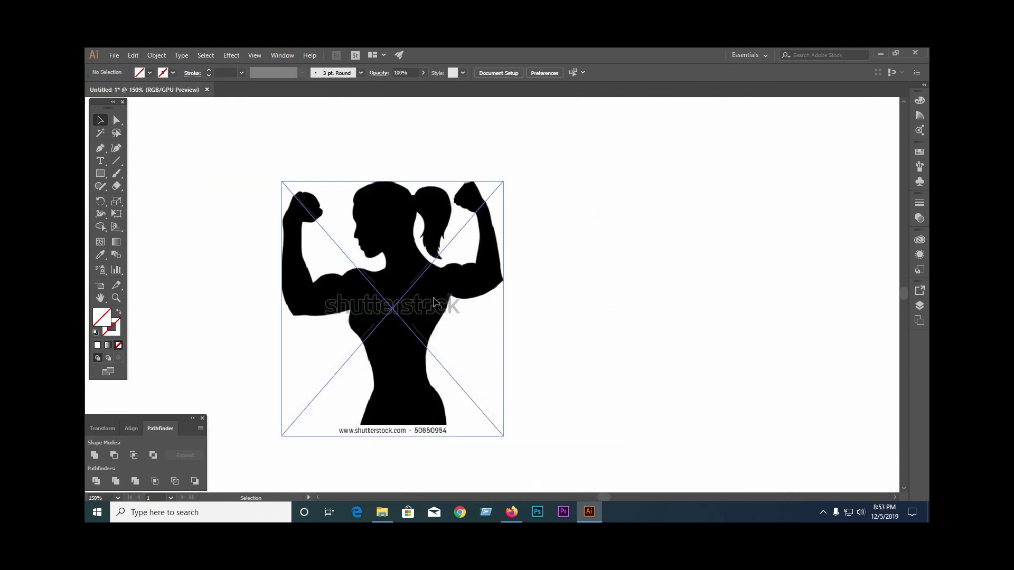
scroll(425, 317, down, 2)
scroll(418, 322, up, 5)
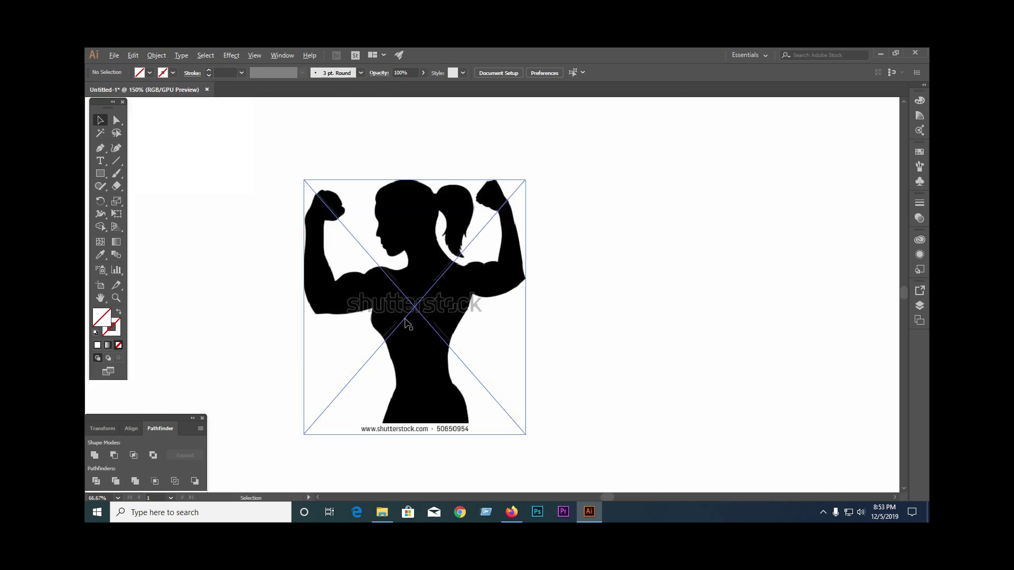
scroll(408, 323, down, 2)
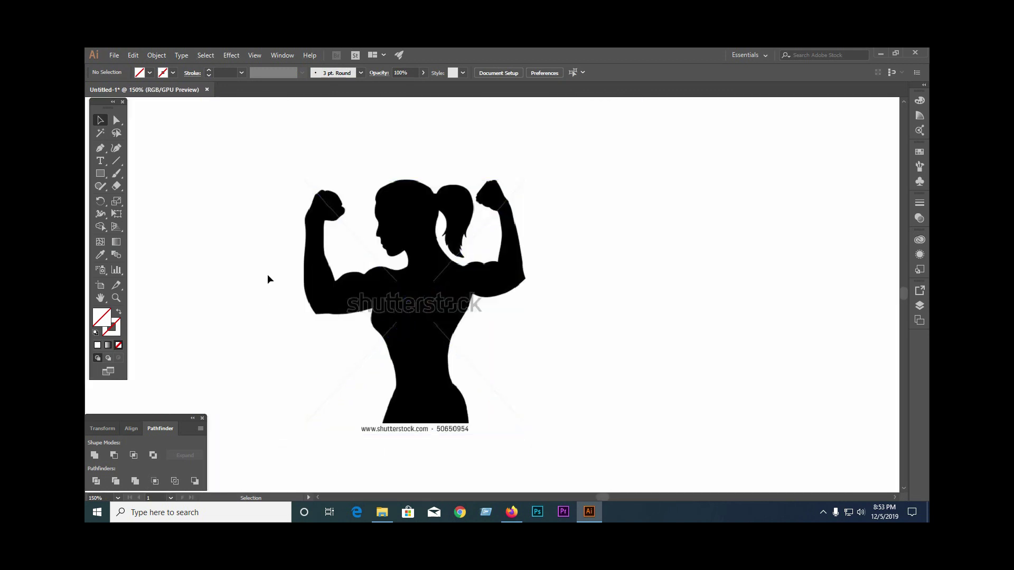
Lock the silhouette image in place and release it again with Unlock All
click(447, 288)
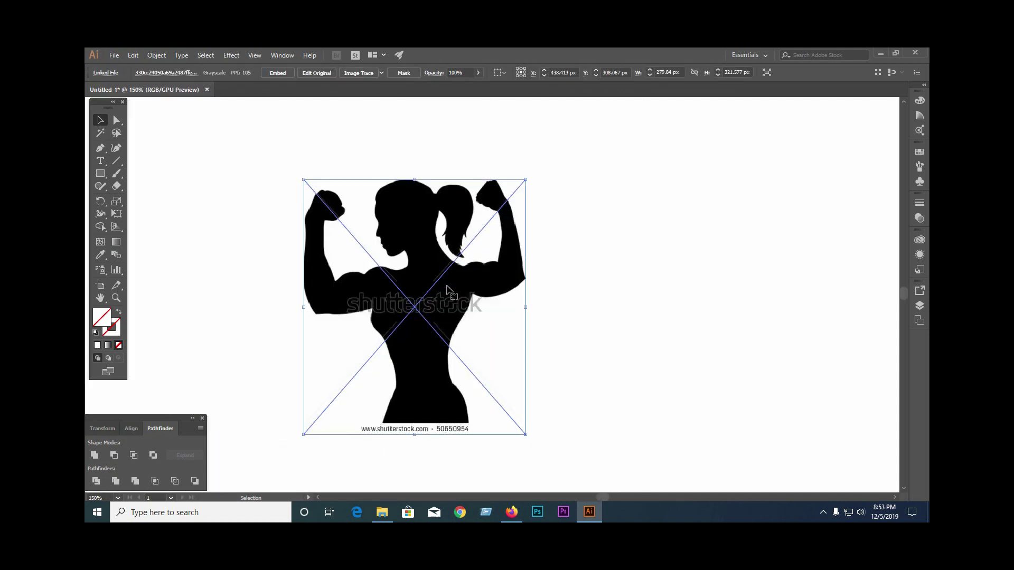
key(a)
key(ctrl+shift+a)
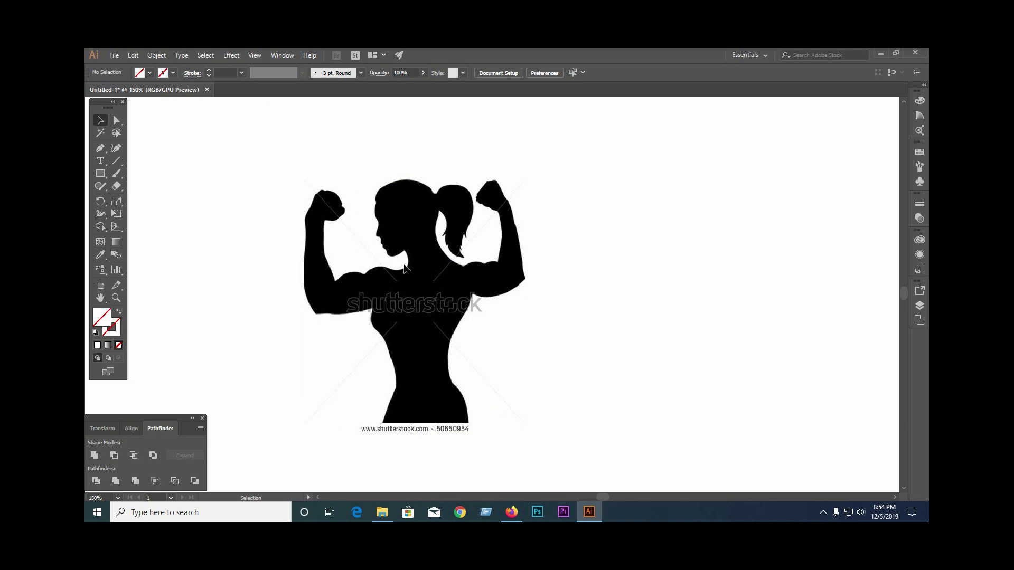
click(156, 55)
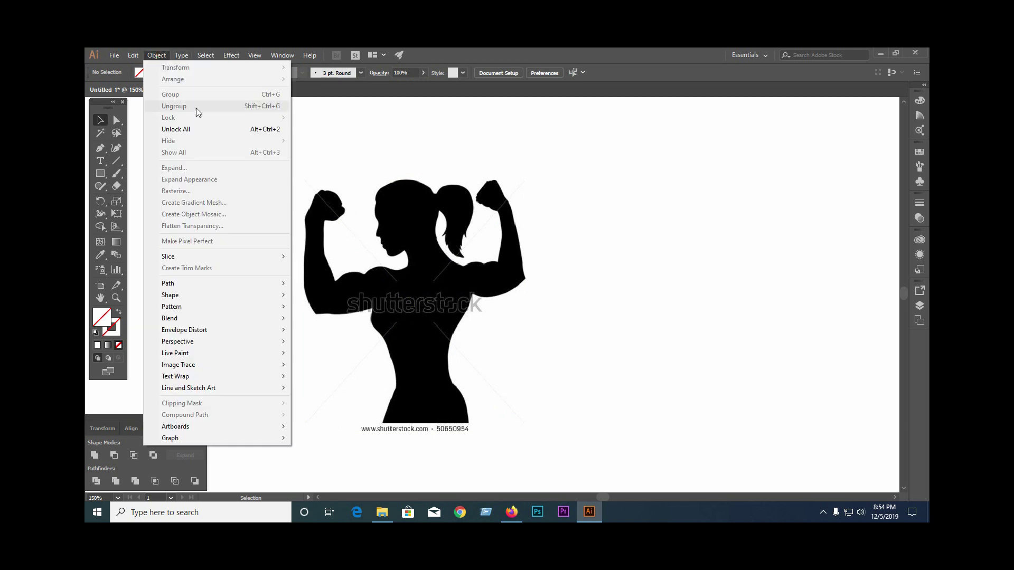
click(201, 130)
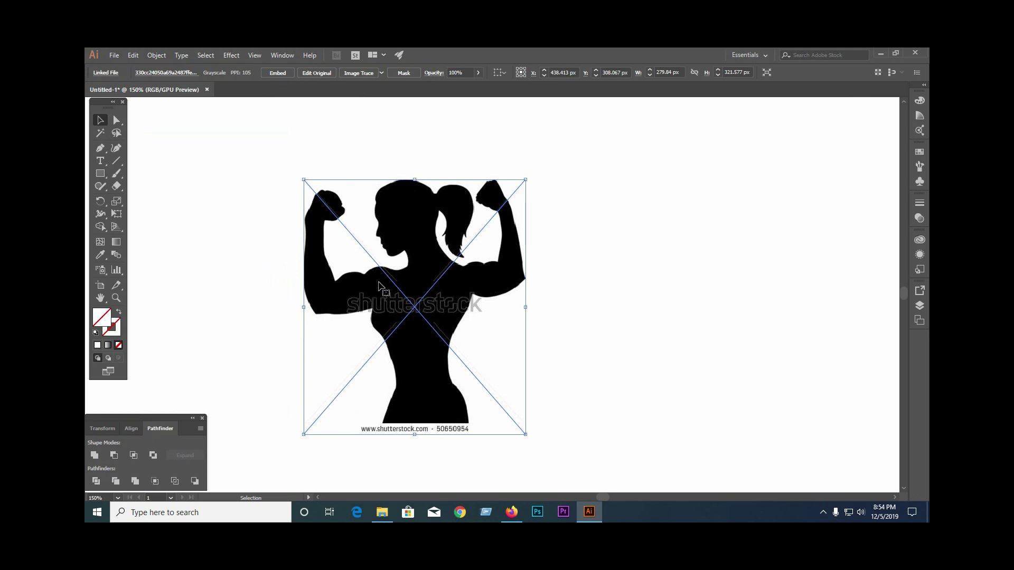
Reposition the silhouette image in the right half of the artboard, at about X 758 px, Y 301 px
scroll(462, 284, down, 2)
scroll(467, 291, up, 3)
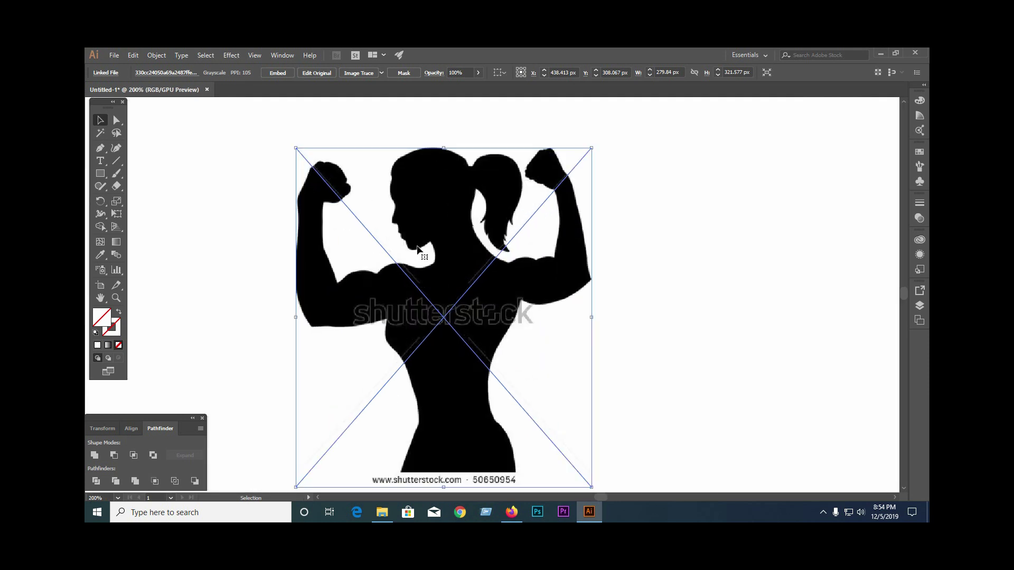
scroll(423, 252, down, 1)
scroll(421, 248, down, 2)
drag(471, 278, 322, 268)
click(482, 278)
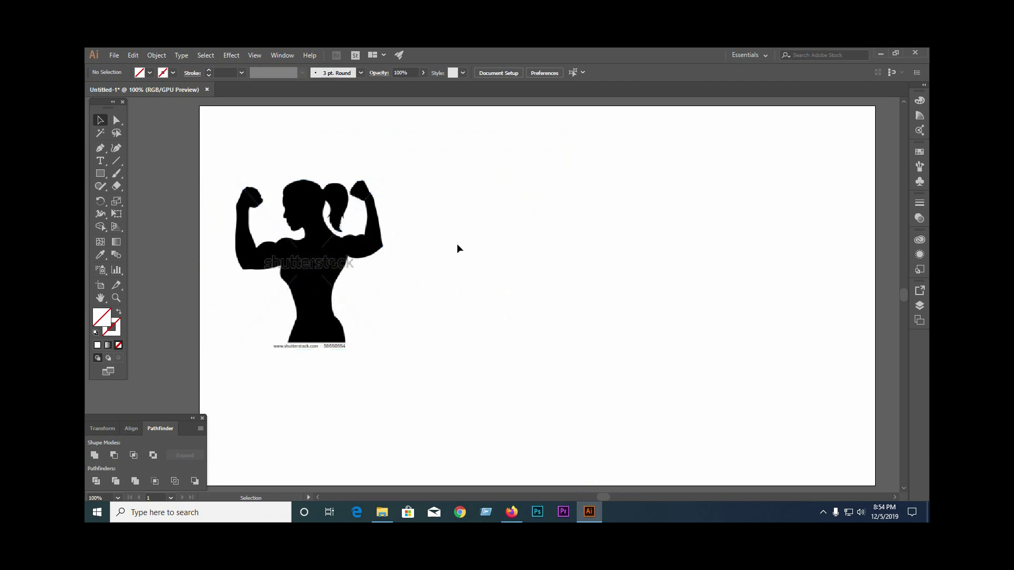
click(326, 257)
drag(363, 271, 654, 271)
click(709, 278)
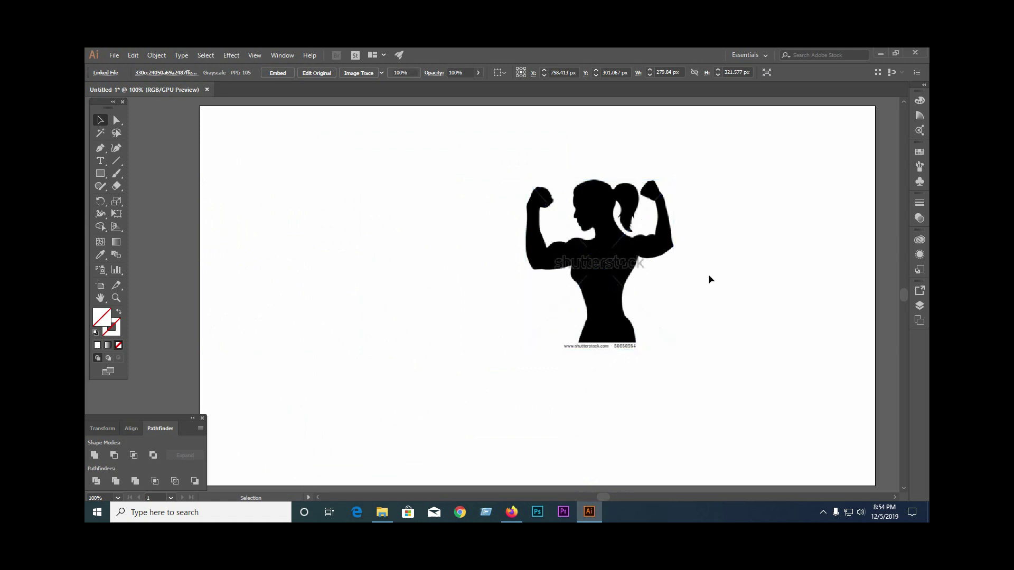
Try Image Trace with the Line Art preset on the silhouette image and undo the tracing
click(622, 253)
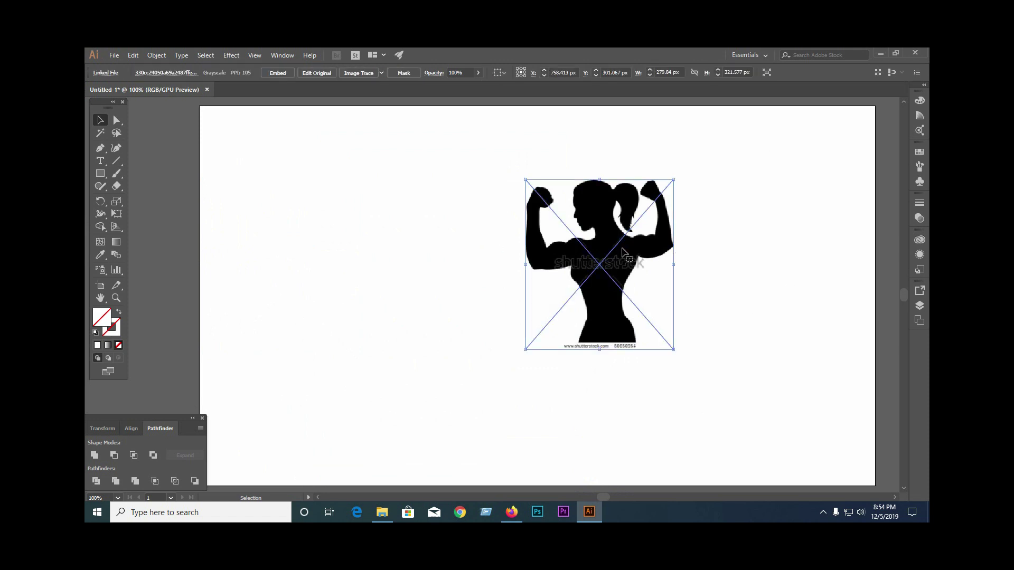
click(381, 73)
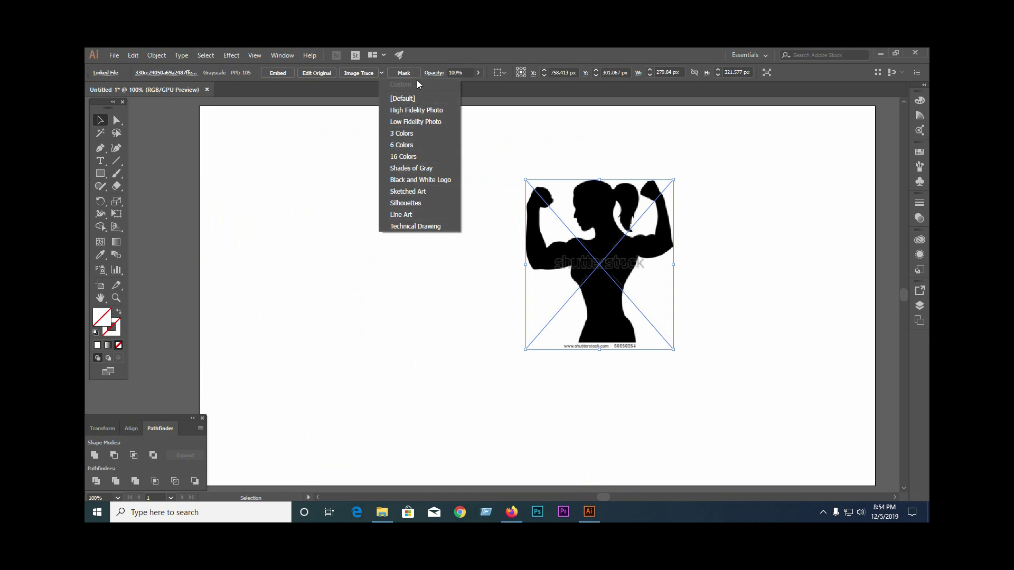
click(421, 215)
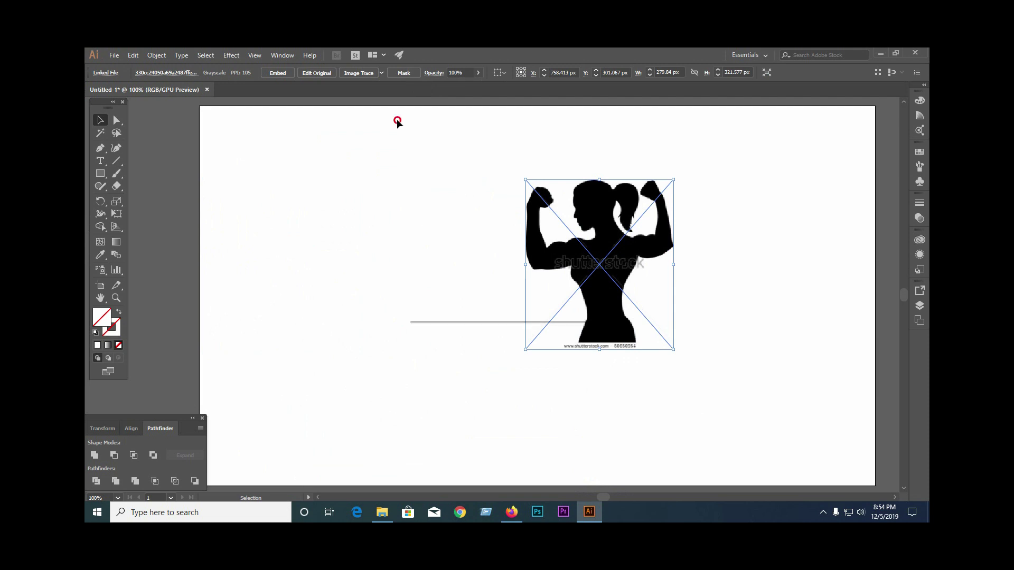
click(509, 225)
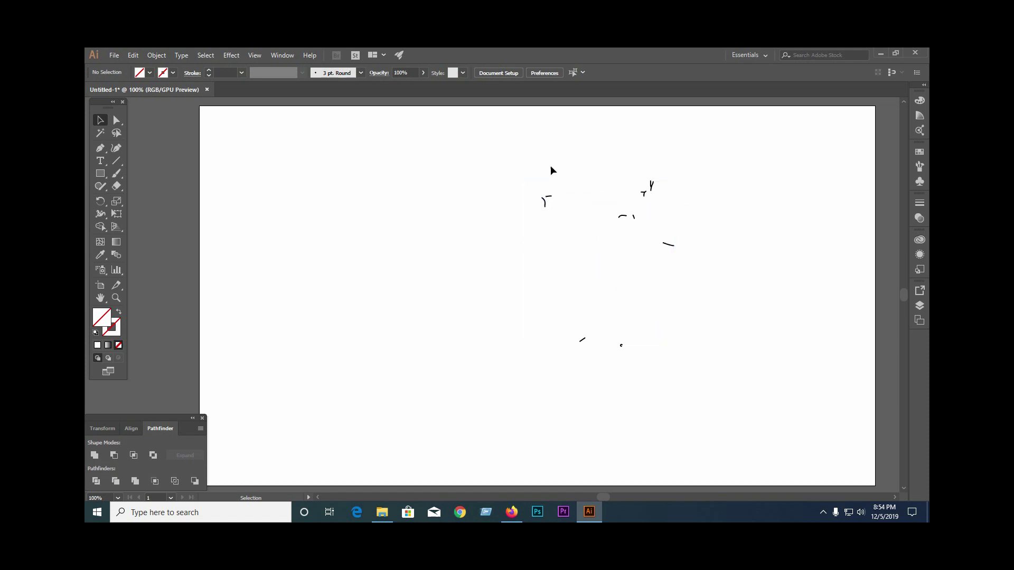
click(611, 271)
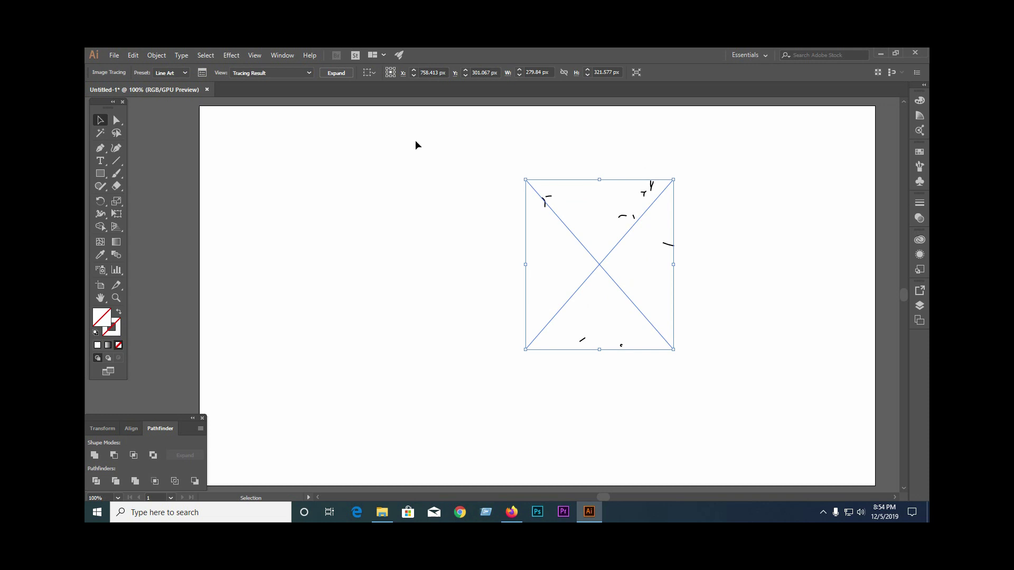
key(ctrl+z)
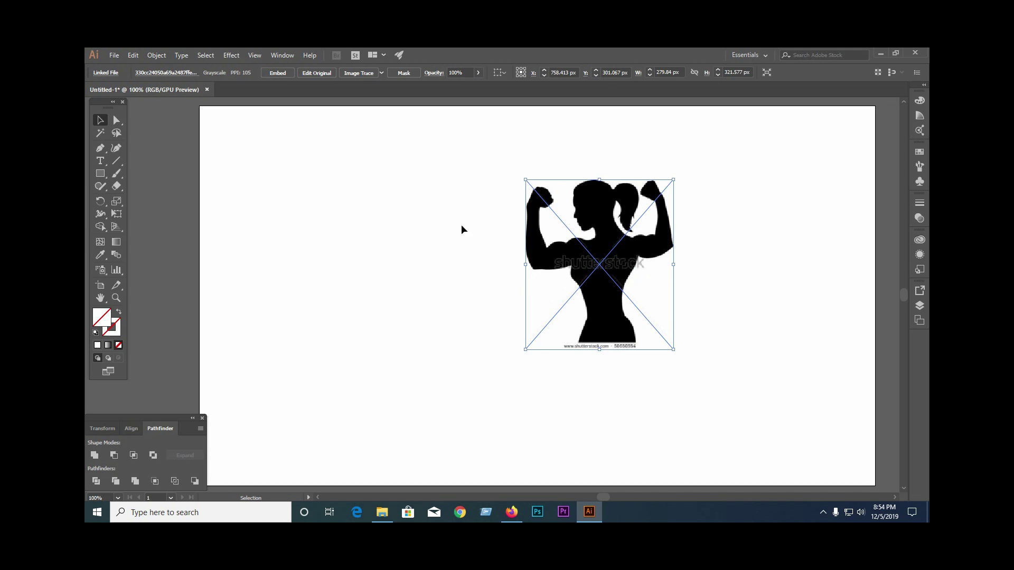
Trace the silhouette image with the 16 Colors Image Trace preset, expand the result into vector paths and deselect it
click(381, 72)
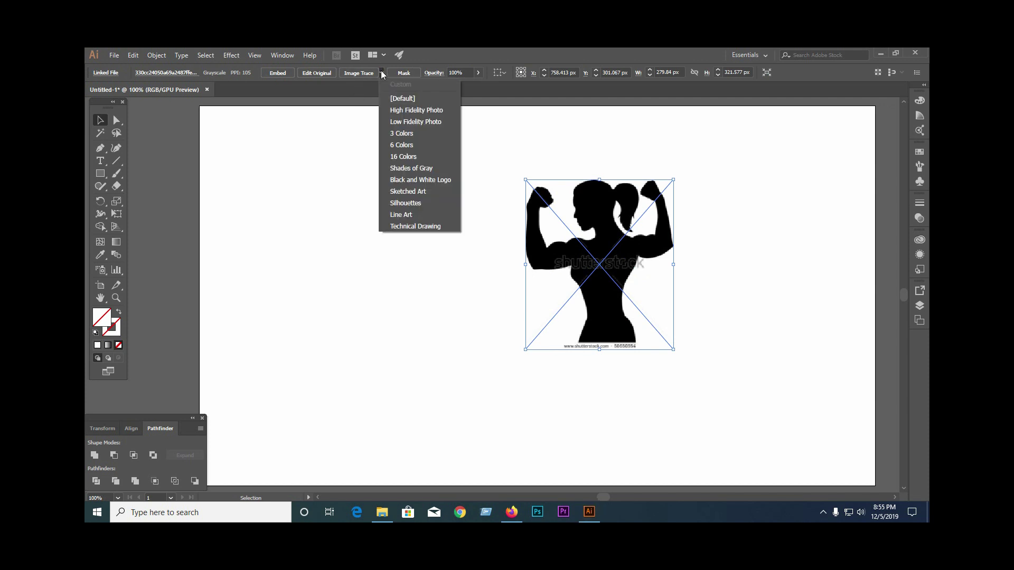
click(417, 160)
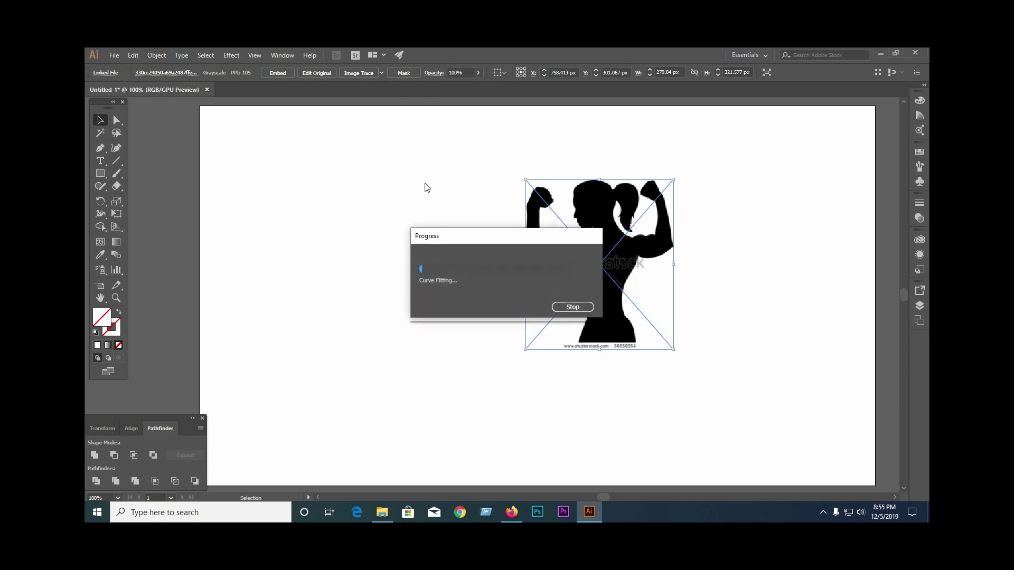
click(415, 219)
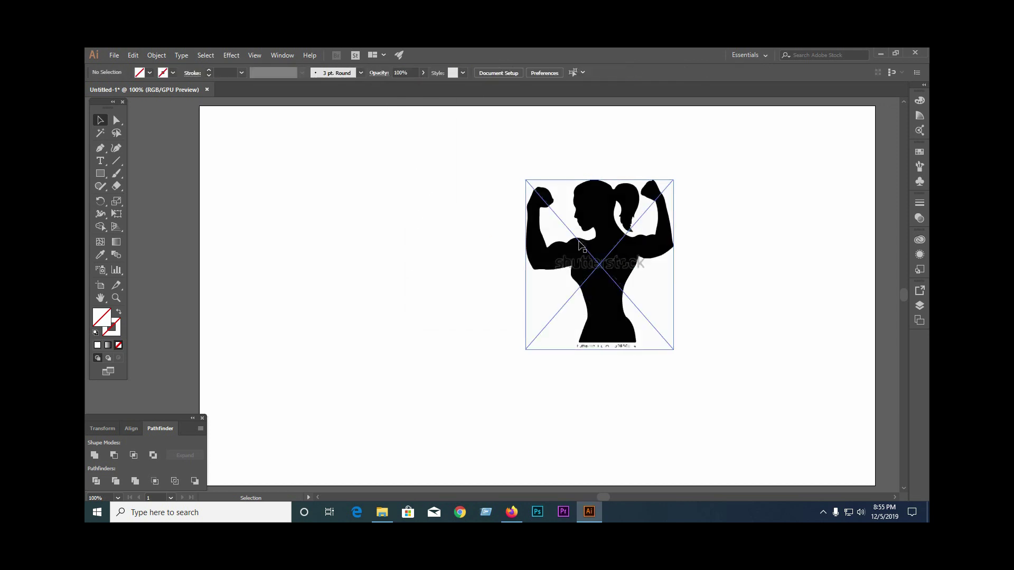
click(614, 220)
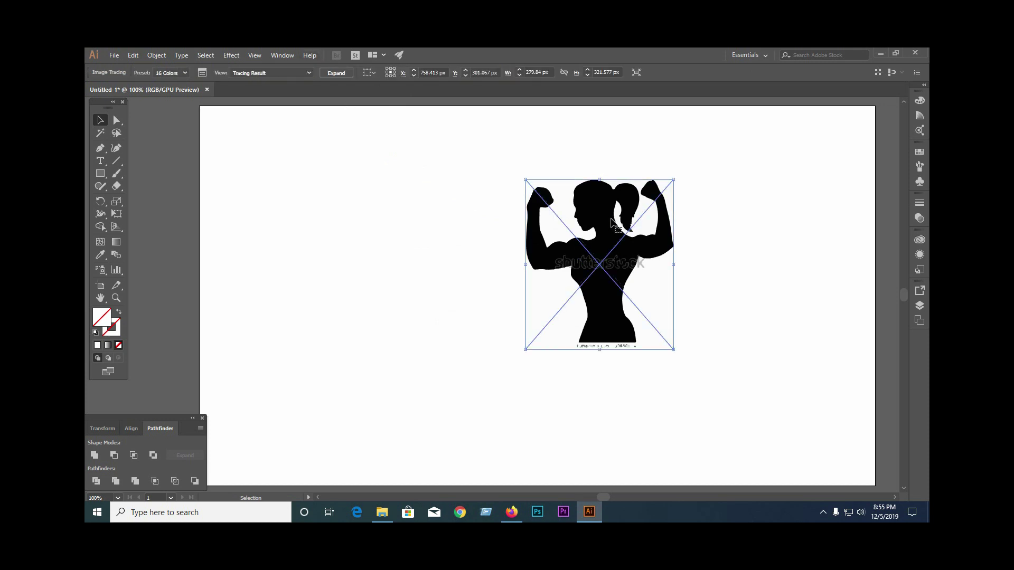
click(329, 73)
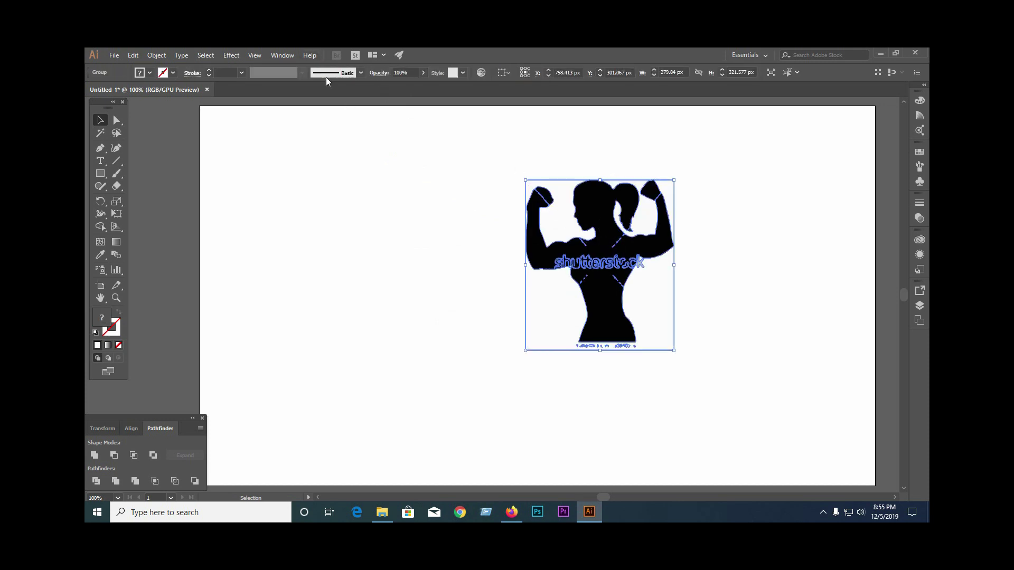
click(460, 210)
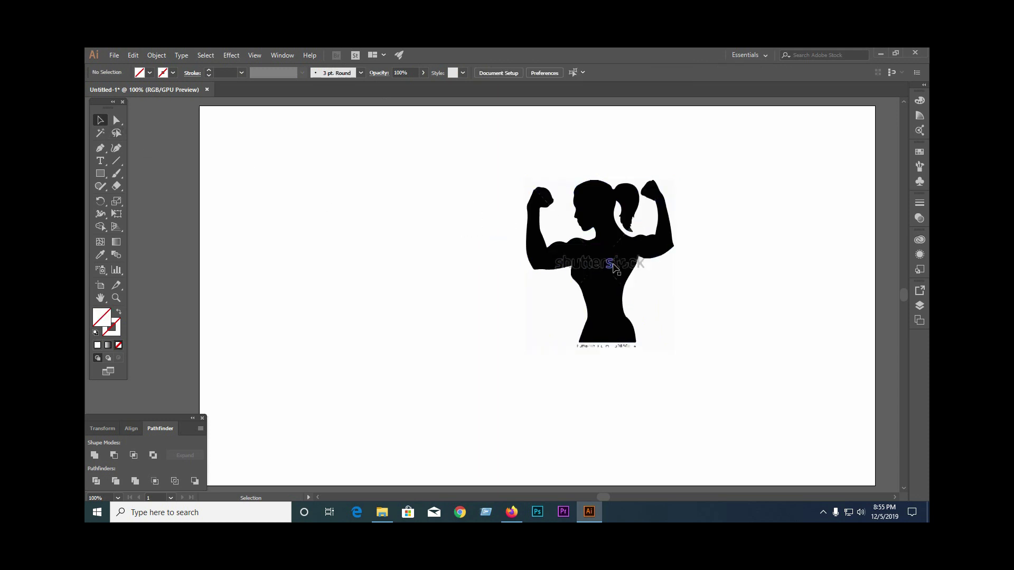
Delete the off-white background shapes around the traced figure and the small caption text beneath its waist using the Direct Selection tool
scroll(594, 264, up, 5)
scroll(477, 264, down, 3)
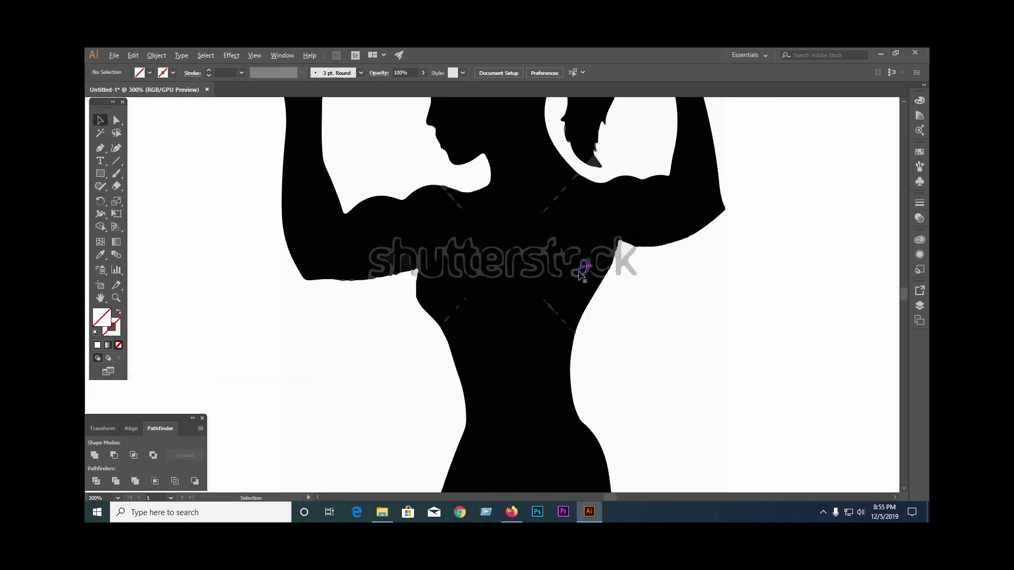
scroll(584, 269, down, 2)
click(604, 270)
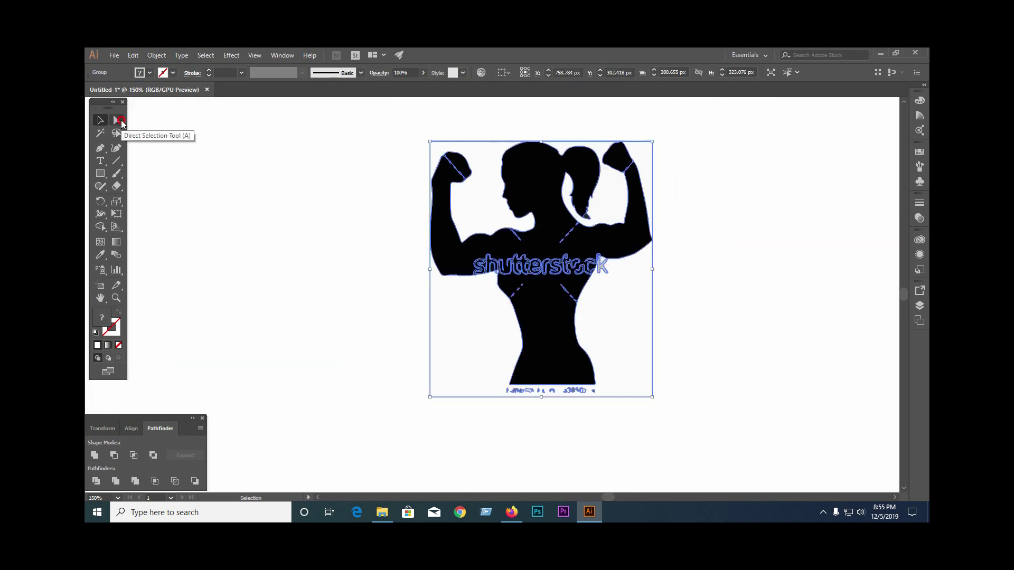
click(118, 120)
click(653, 143)
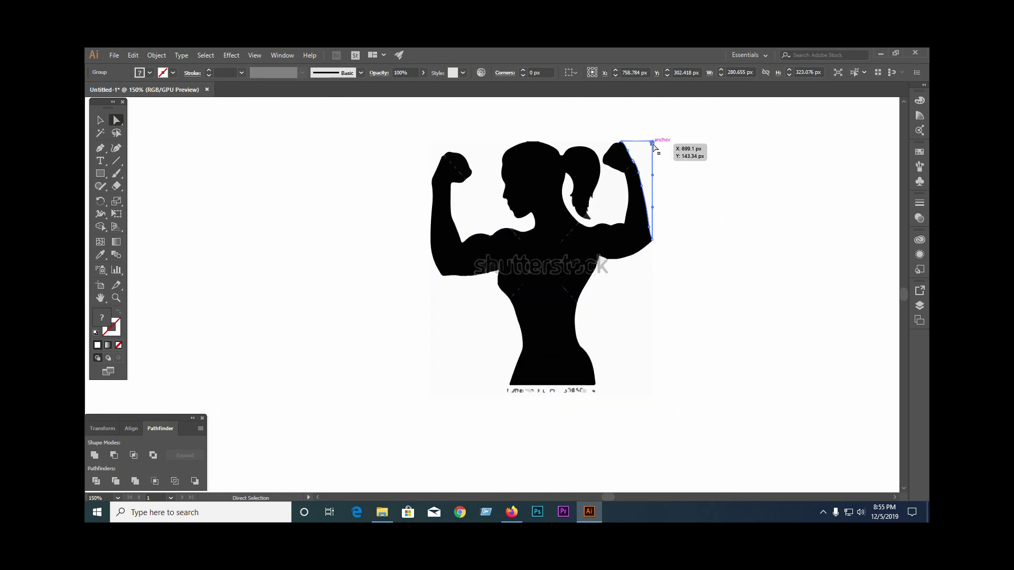
click(655, 148)
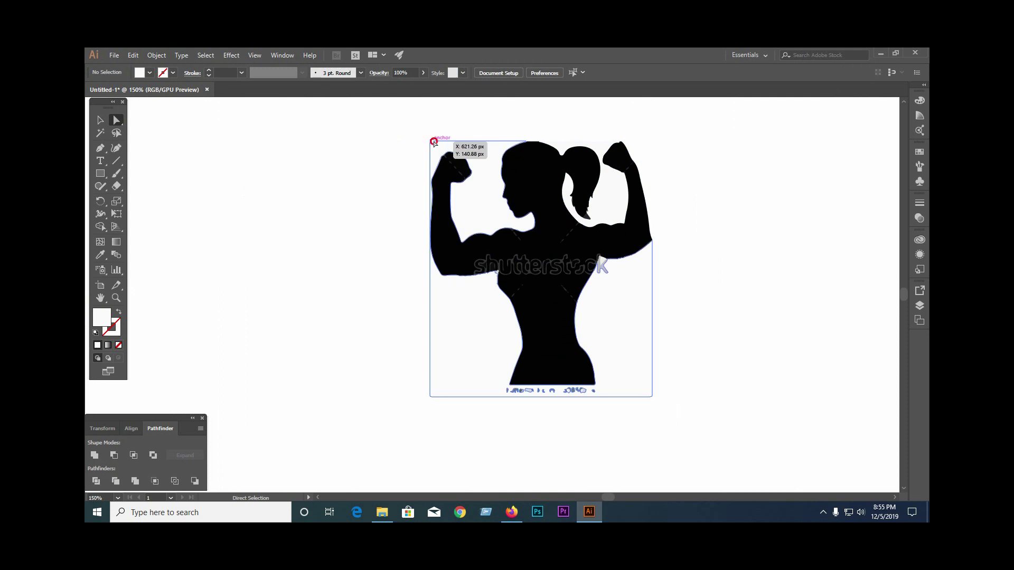
click(432, 142)
key(Delete)
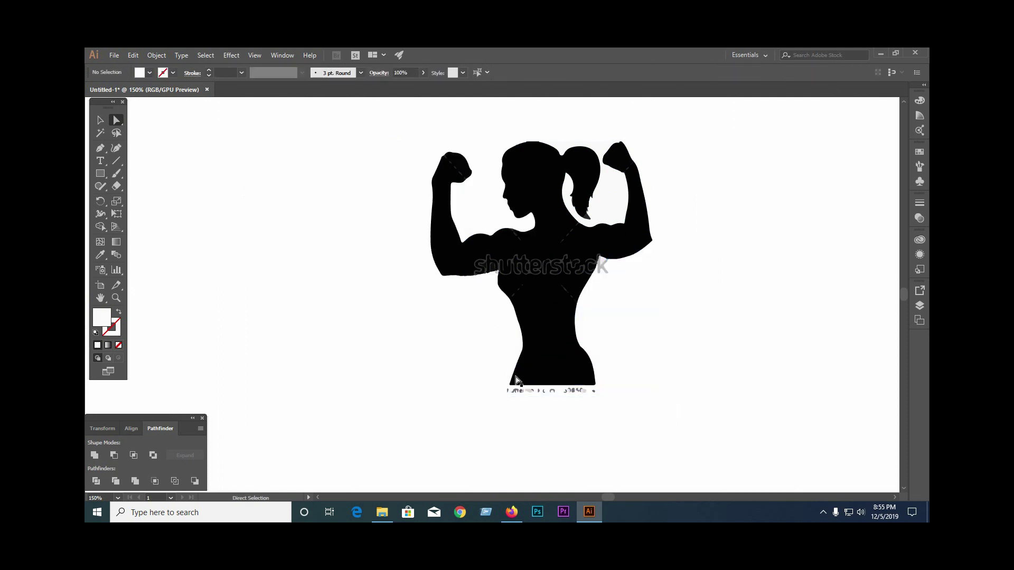
drag(617, 411, 502, 391)
key(Delete)
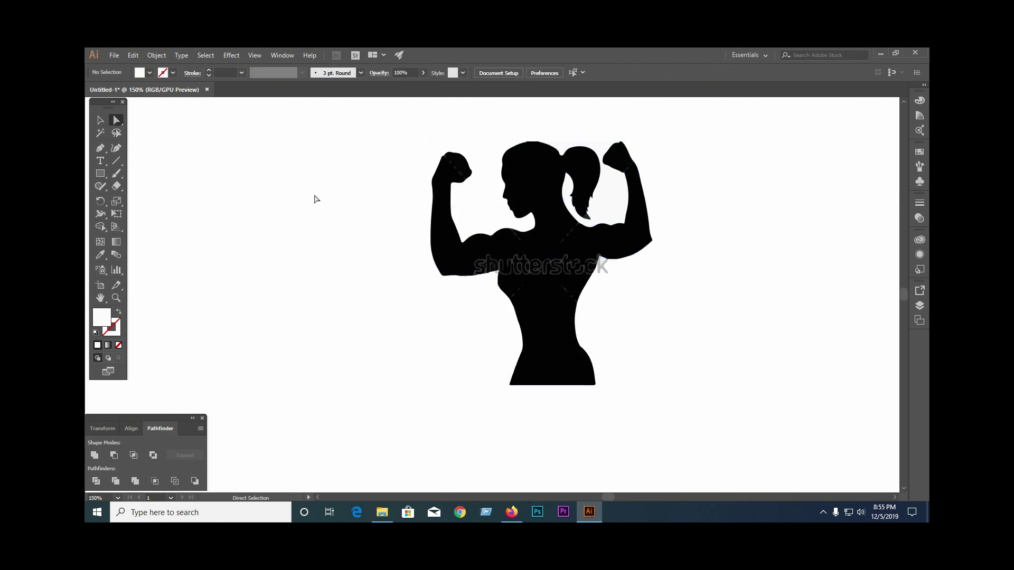
Ungroup the traced artwork and delete the grey letter "k" of the shutterstock watermark beside the figure's right armpit
click(101, 117)
scroll(574, 246, up, 5)
scroll(566, 253, down, 2)
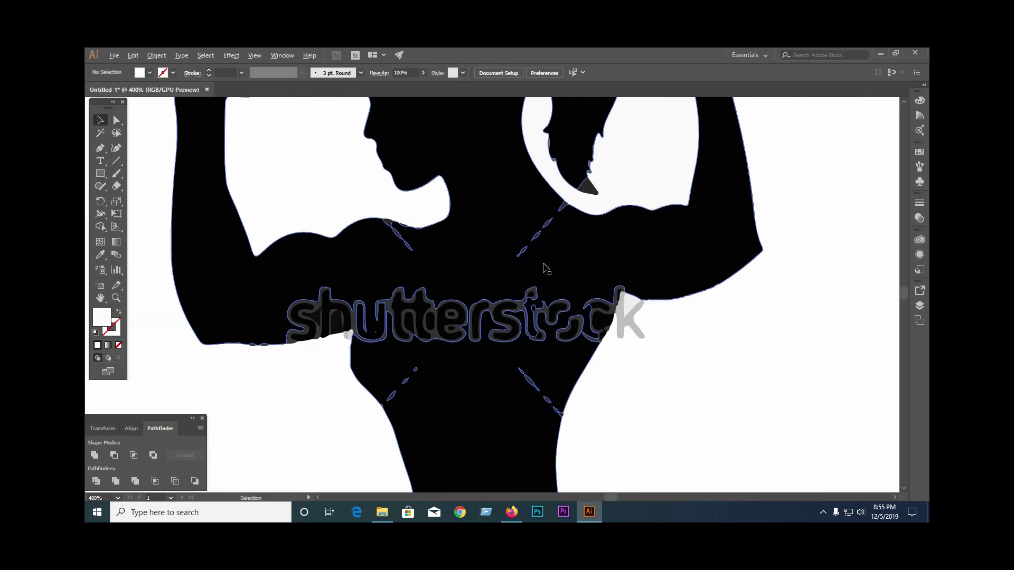
scroll(543, 267, down, 1)
click(634, 317)
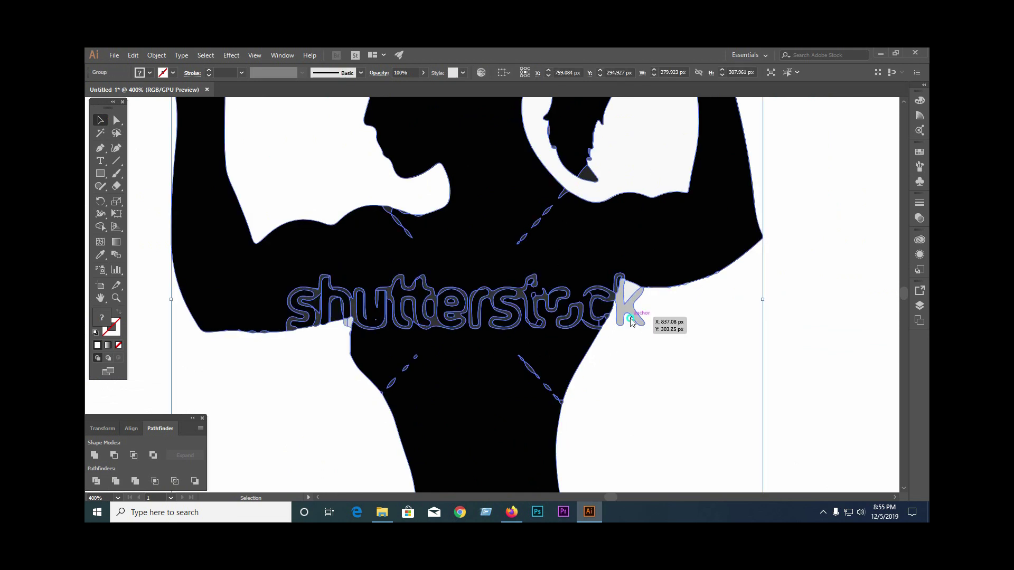
right_click(632, 317)
click(660, 395)
click(632, 307)
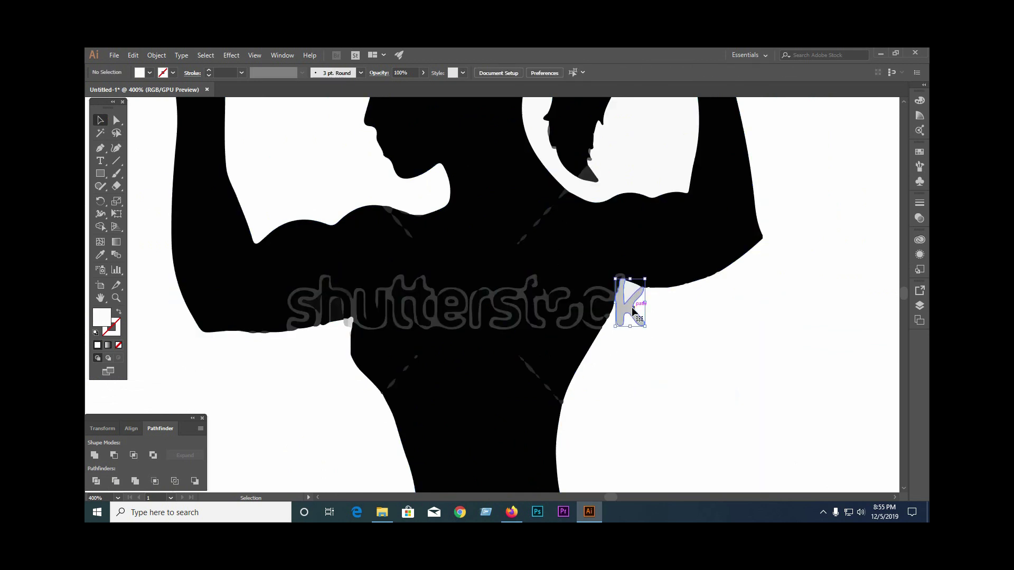
key(Delete)
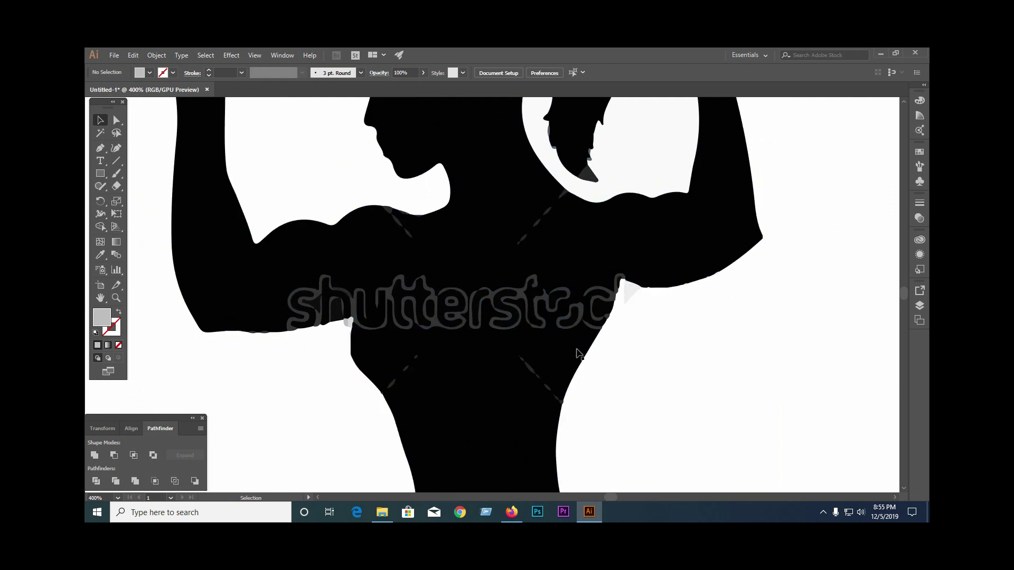
Delete the light grey fragments in the armpit on the figure's left side, below the "h" of the watermark
scroll(577, 351, down, 2)
scroll(650, 210, up, 3)
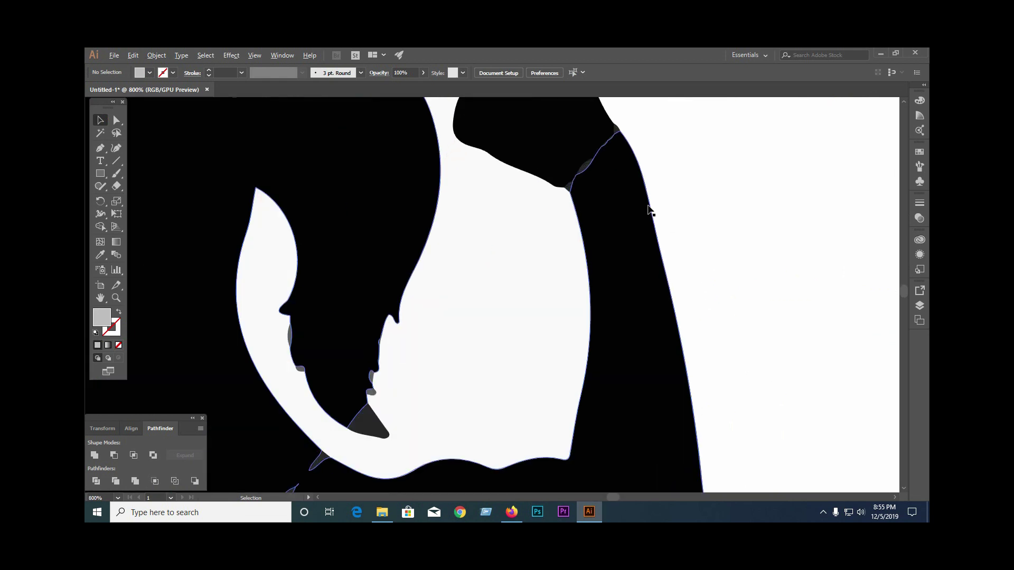
scroll(521, 245, down, 4)
click(100, 148)
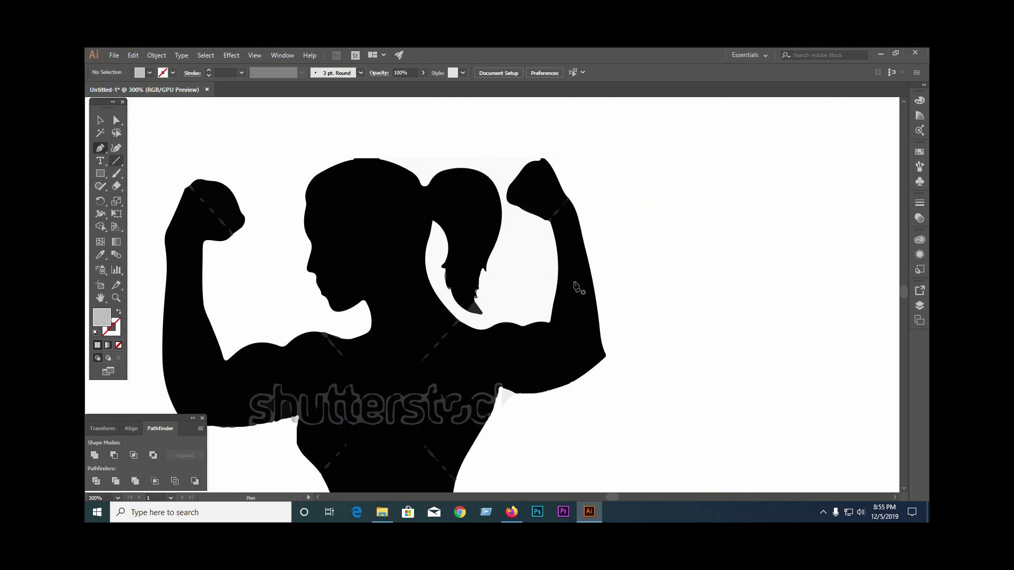
scroll(605, 278, down, 2)
scroll(446, 355, up, 6)
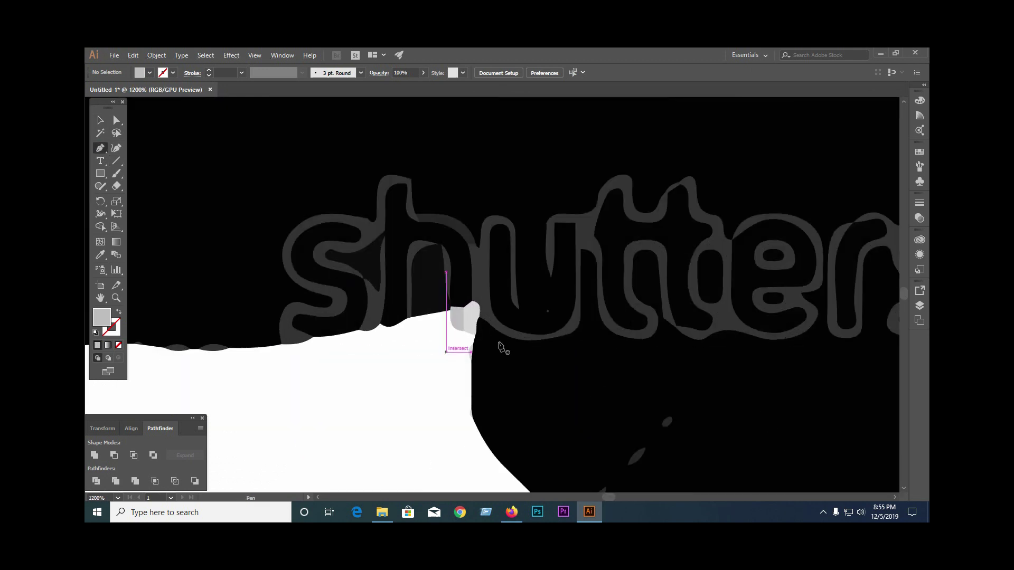
click(100, 120)
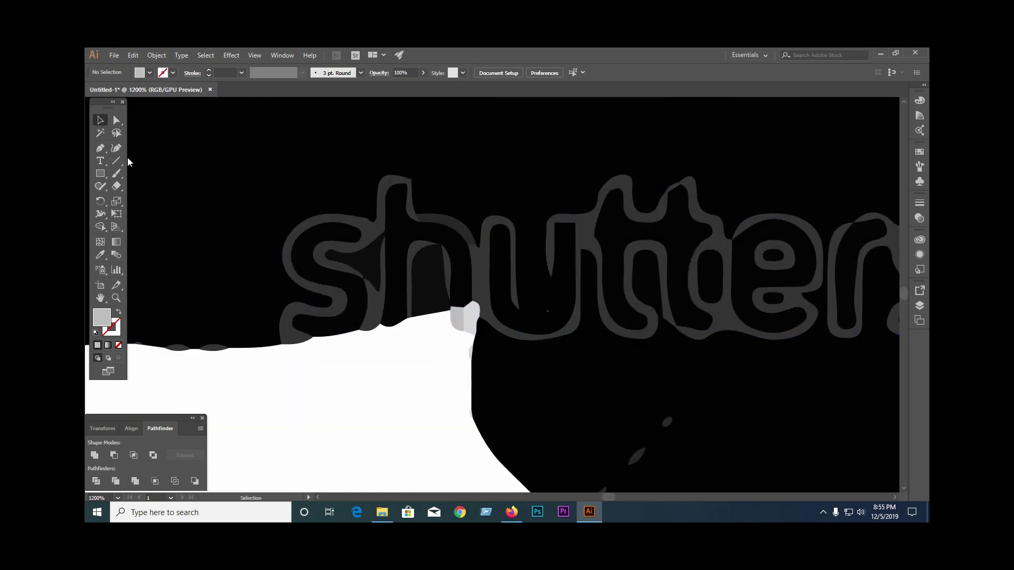
key(Delete)
click(469, 324)
key(Delete)
scroll(345, 411, down, 3)
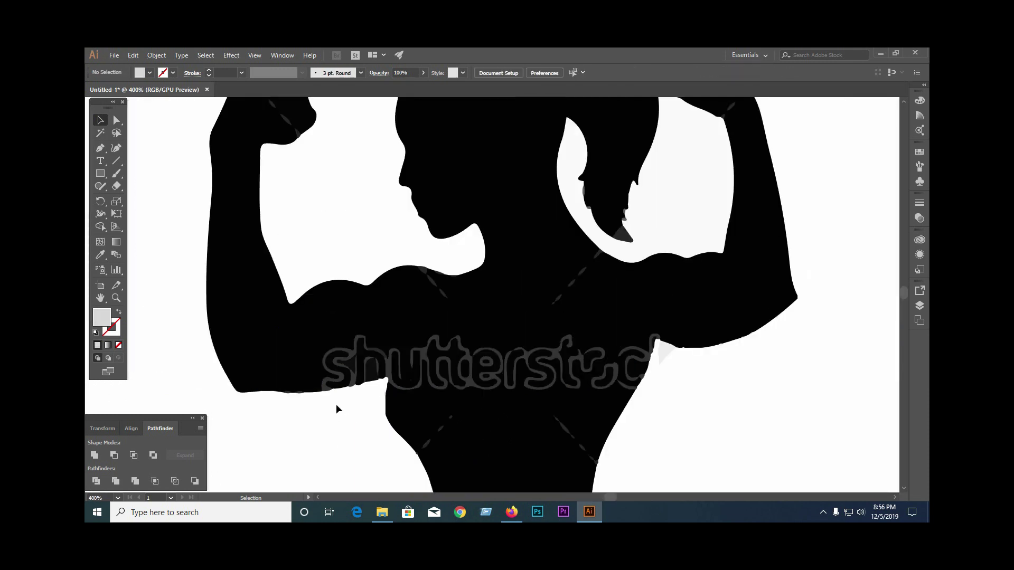
Start a Pen tool cover shape along the underside of the left arm, below the watermark text and up to the right armpit
click(267, 391)
drag(385, 379, 427, 356)
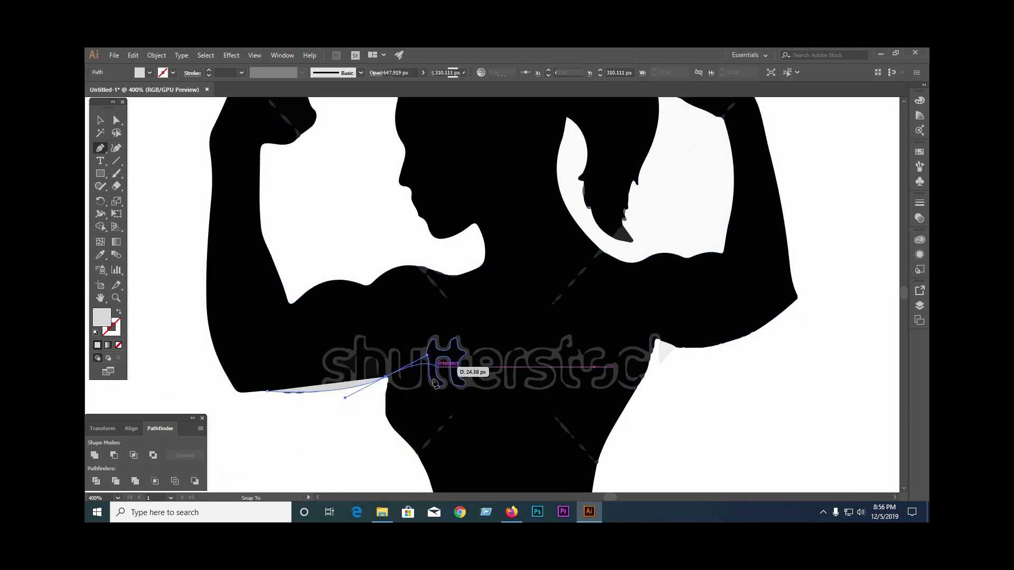
click(386, 378)
click(403, 401)
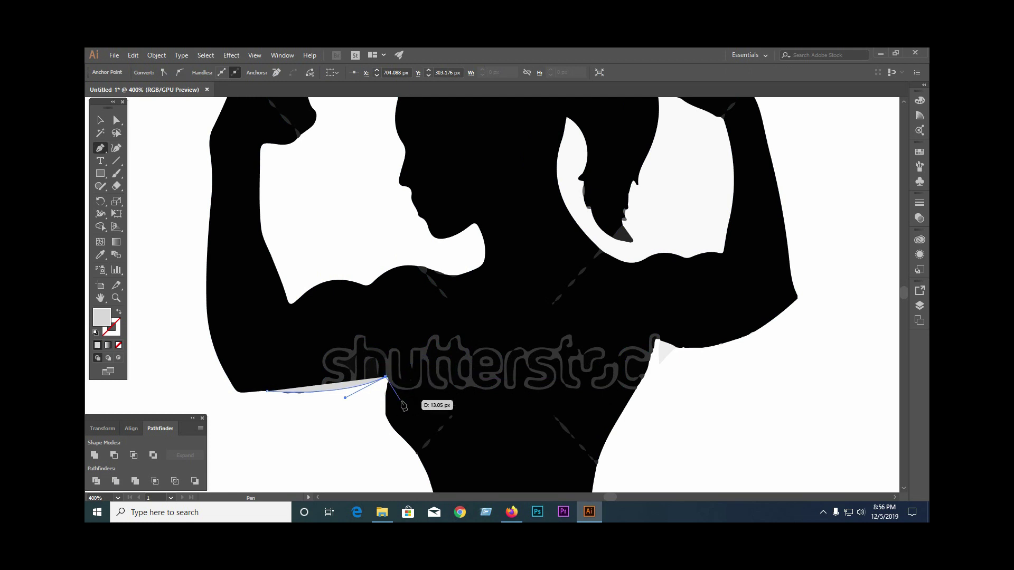
click(449, 422)
click(530, 422)
click(603, 413)
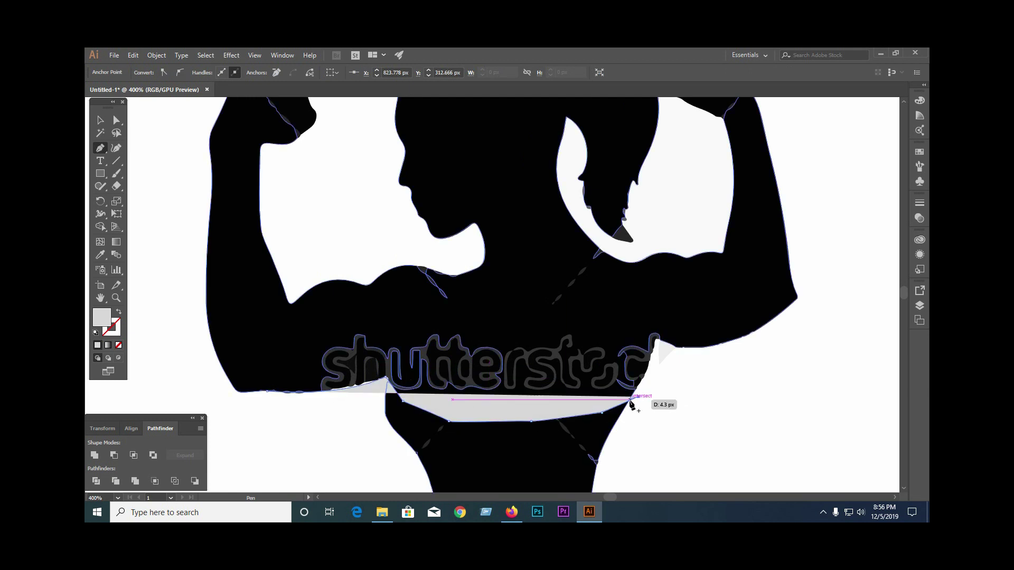
key(ctrl+z)
click(634, 393)
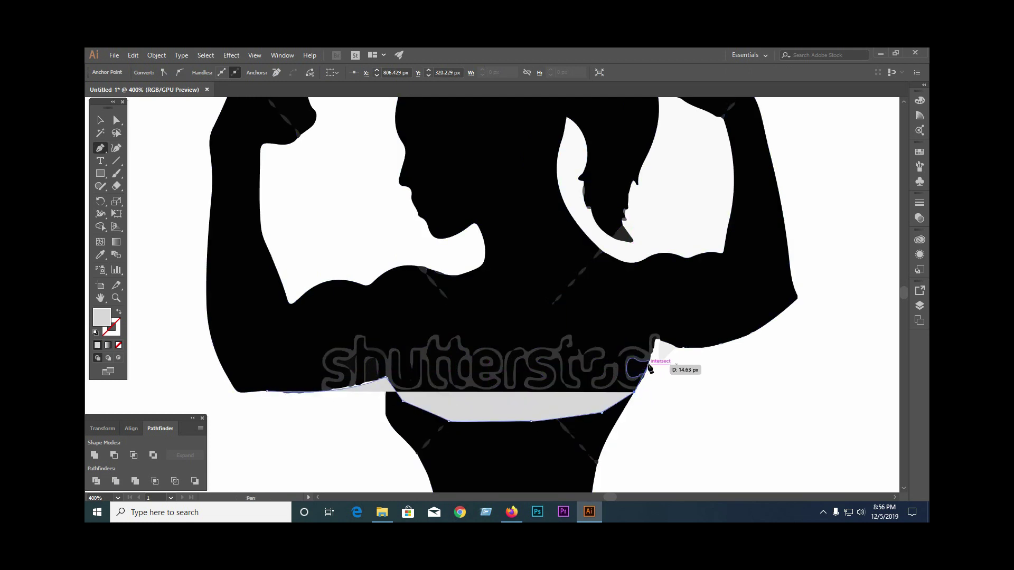
click(649, 363)
click(655, 342)
click(660, 339)
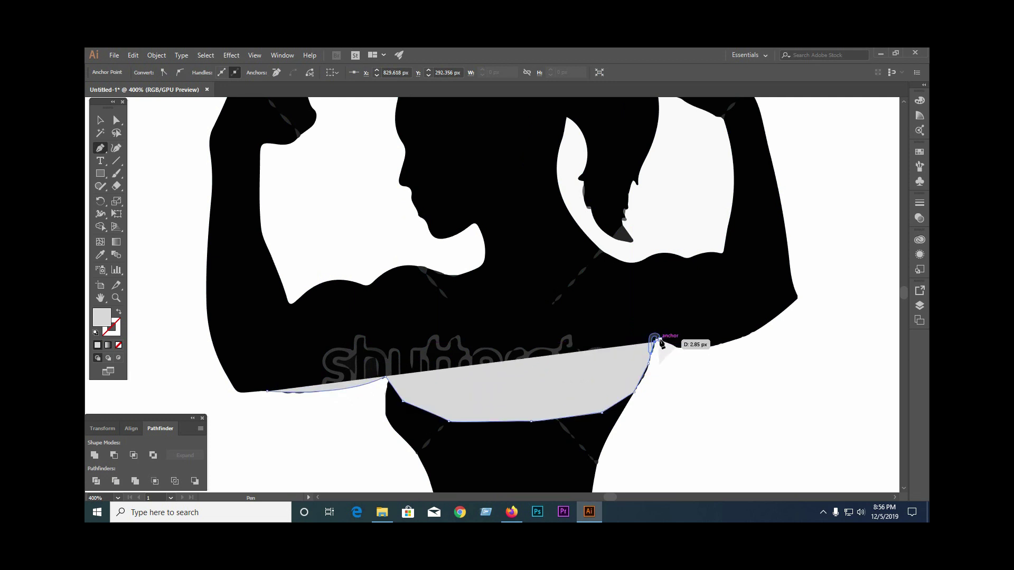
Continue the cover shape across the back above the watermark text and close it at its starting point under the left arm
click(671, 298)
click(568, 301)
click(422, 302)
click(355, 302)
click(325, 312)
click(276, 342)
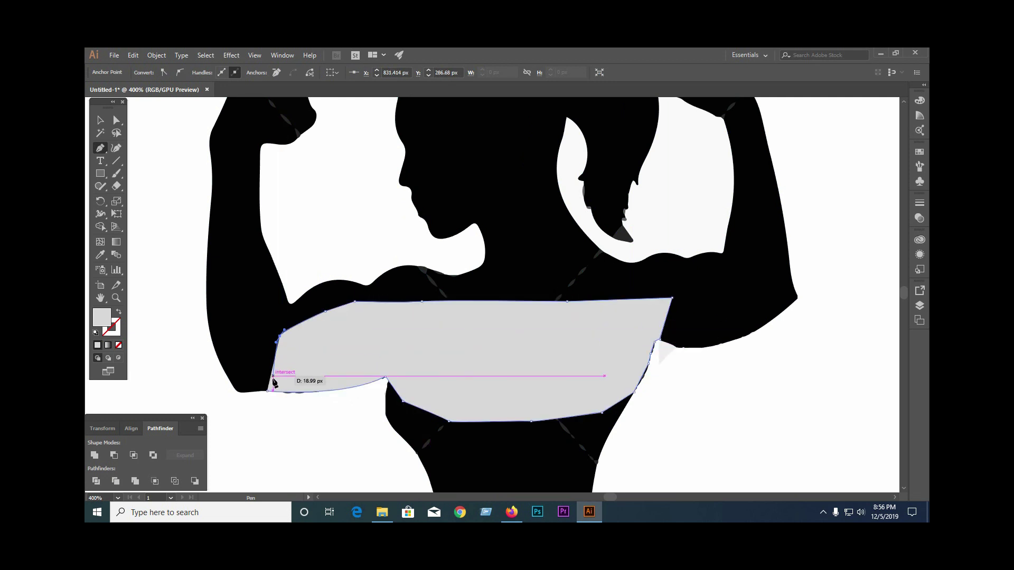
click(267, 390)
Fill the cover shape with the silhouette's black using the Eyedropper, hiding the watermark text
click(101, 121)
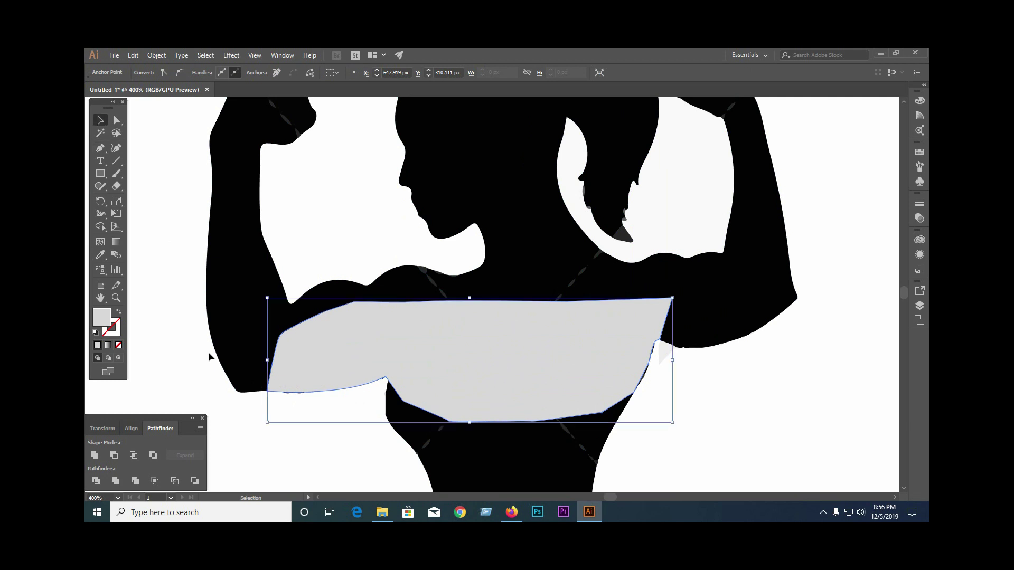
click(209, 355)
click(305, 322)
click(99, 256)
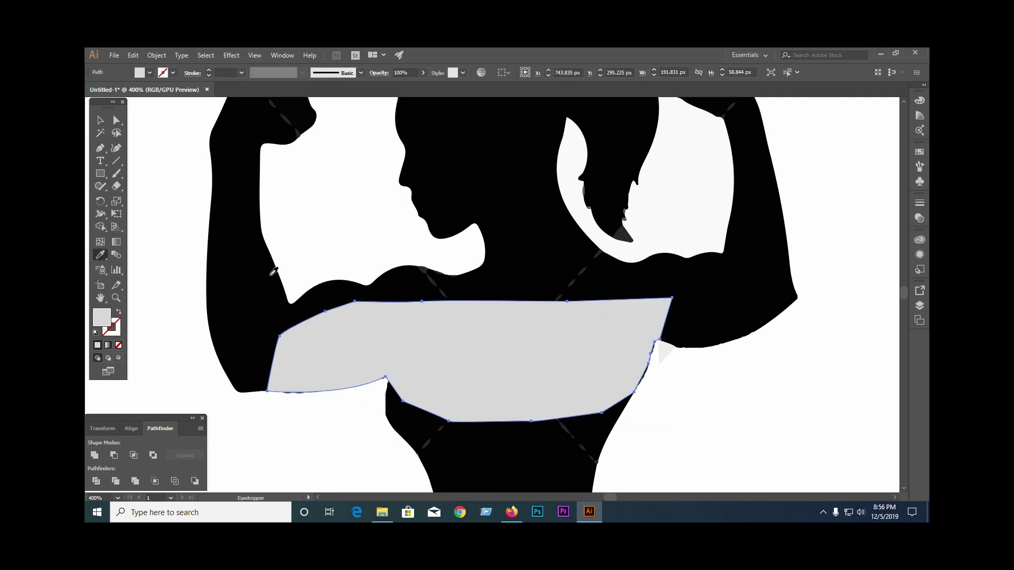
click(269, 284)
click(100, 120)
click(186, 210)
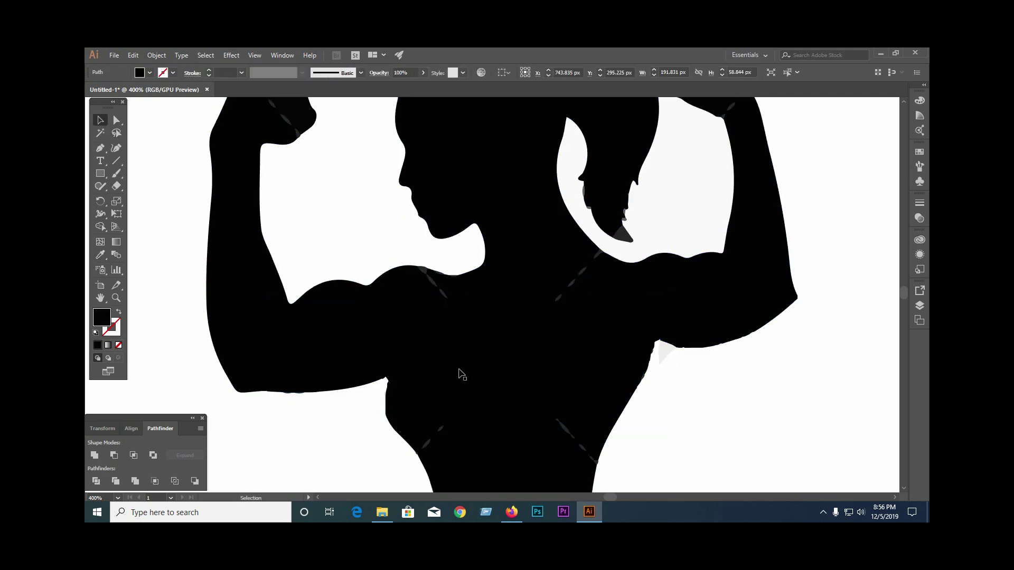
Unite the cover shape with the silhouette body and the watermark letters using Pathfinder, and deselect the result
scroll(462, 368, down, 2)
drag(388, 314, 480, 423)
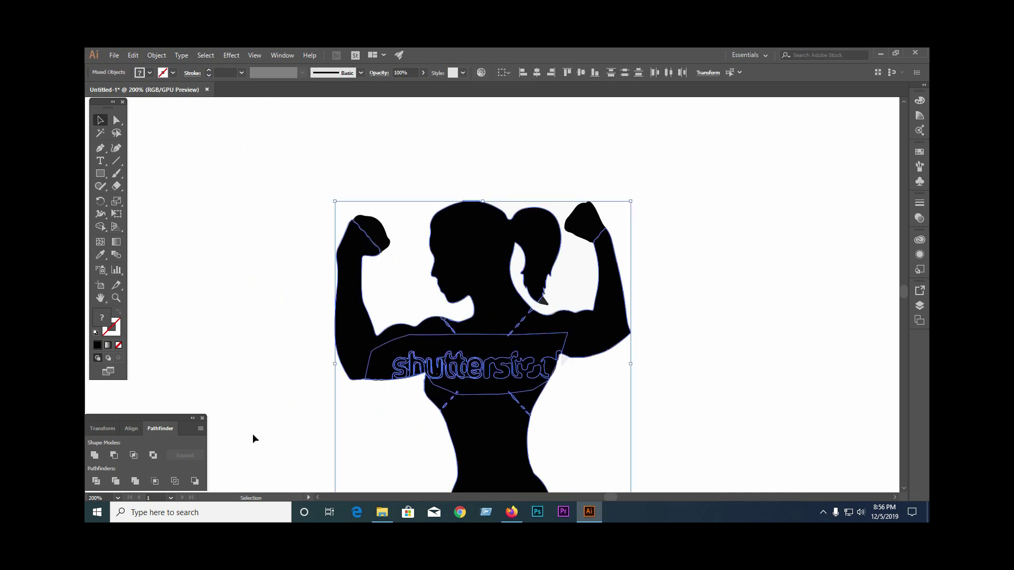
click(97, 455)
click(189, 265)
Examine the united silhouette's back, armpits, fists and head for leftover seams and gaps
scroll(487, 378, up, 4)
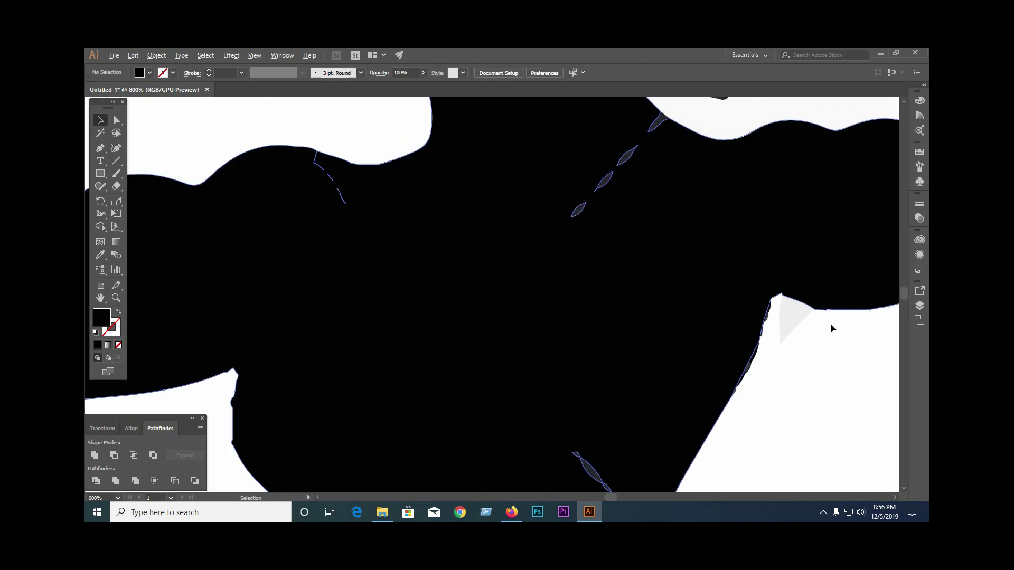
scroll(373, 310, down, 3)
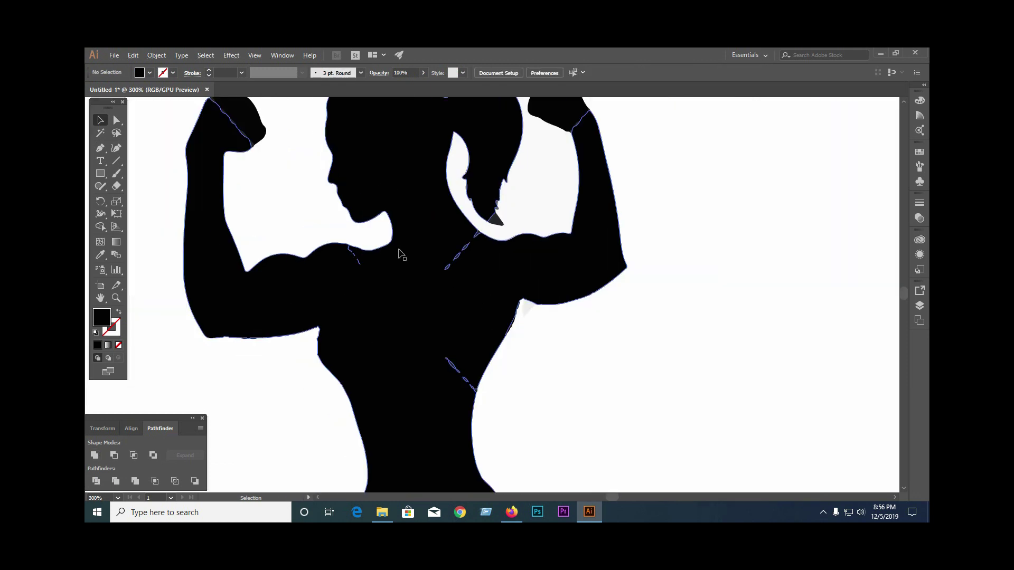
scroll(405, 345, down, 2)
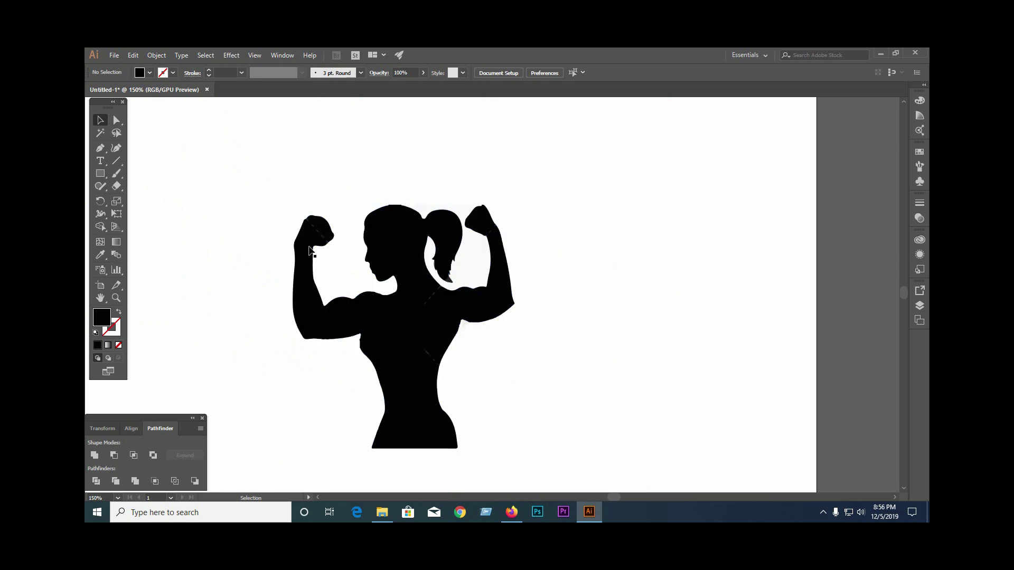
scroll(331, 241, up, 4)
scroll(317, 291, down, 1)
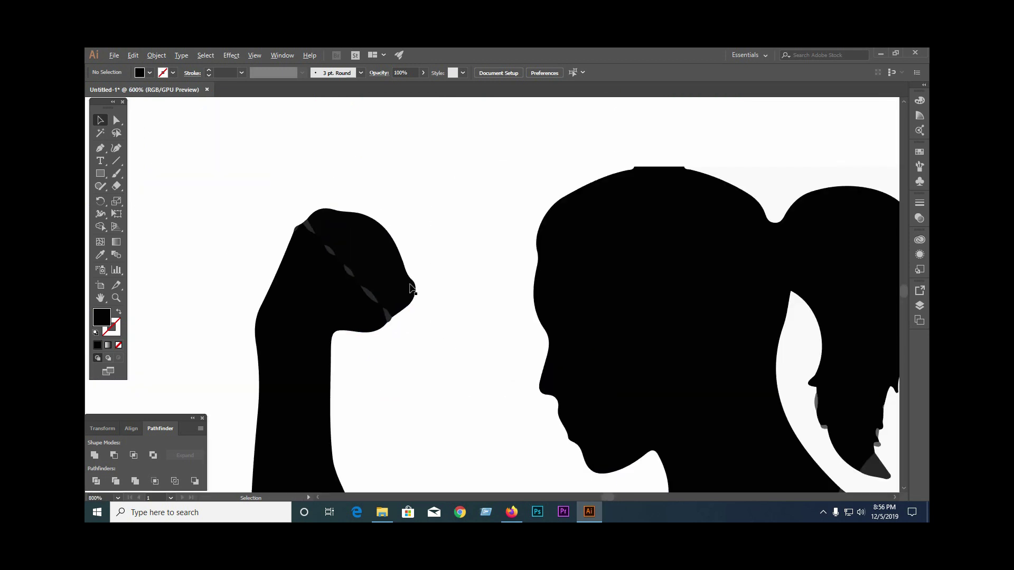
scroll(449, 406, down, 4)
scroll(598, 320, down, 2)
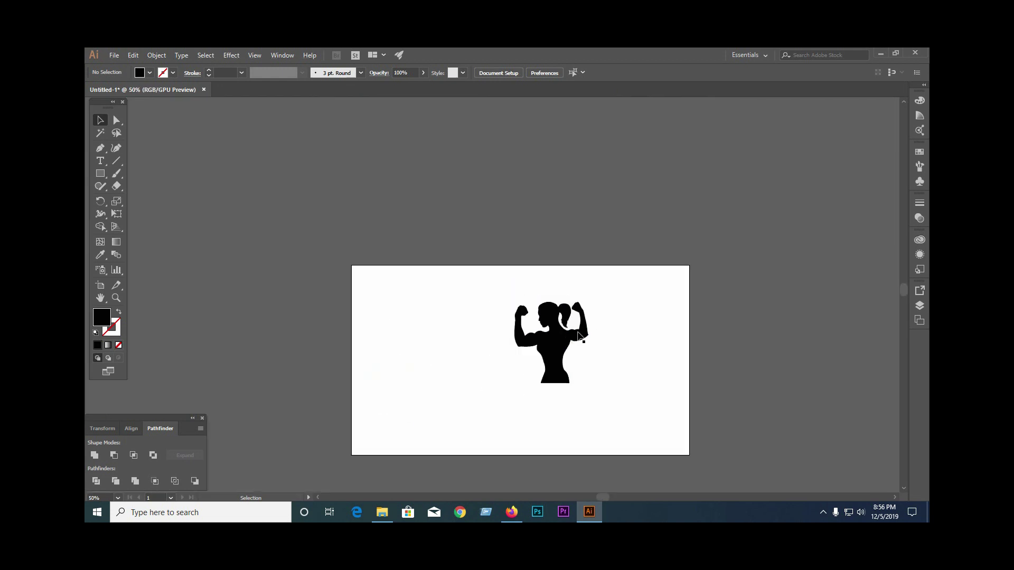
scroll(572, 347, up, 4)
scroll(572, 346, down, 1)
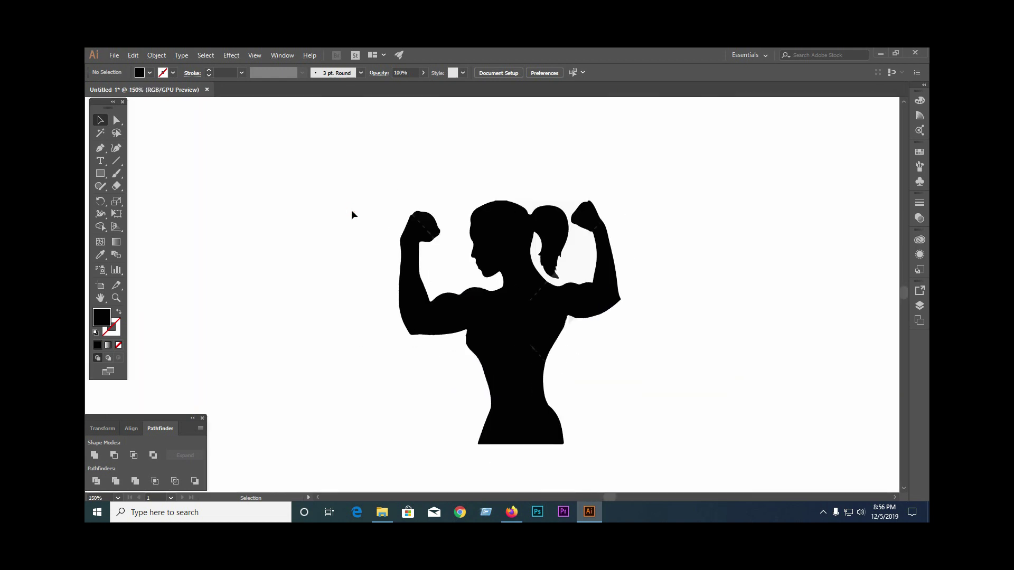
Try out new positions for the silhouette around the artboard's right edge and undo the last change
drag(592, 420, 608, 433)
scroll(322, 370, down, 1)
drag(440, 358, 506, 338)
click(524, 217)
click(682, 305)
click(547, 300)
click(580, 285)
key(ctrl+z)
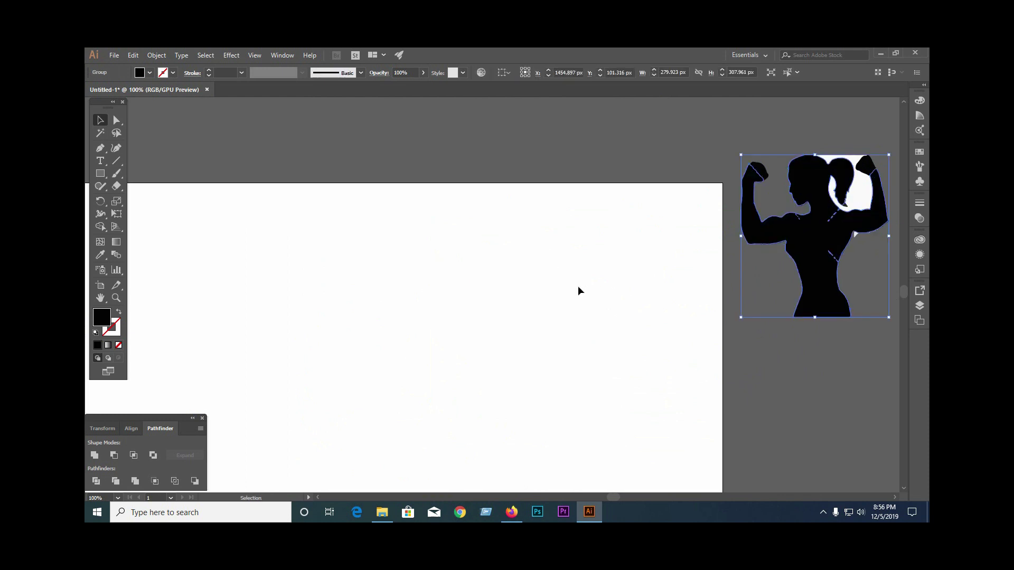
Try moving the silhouette from the pasteboard back onto the artboard, and undo the last two changes
click(702, 172)
click(838, 250)
drag(837, 249, 608, 311)
click(693, 332)
key(ctrl+z)
key(ctrl+z)
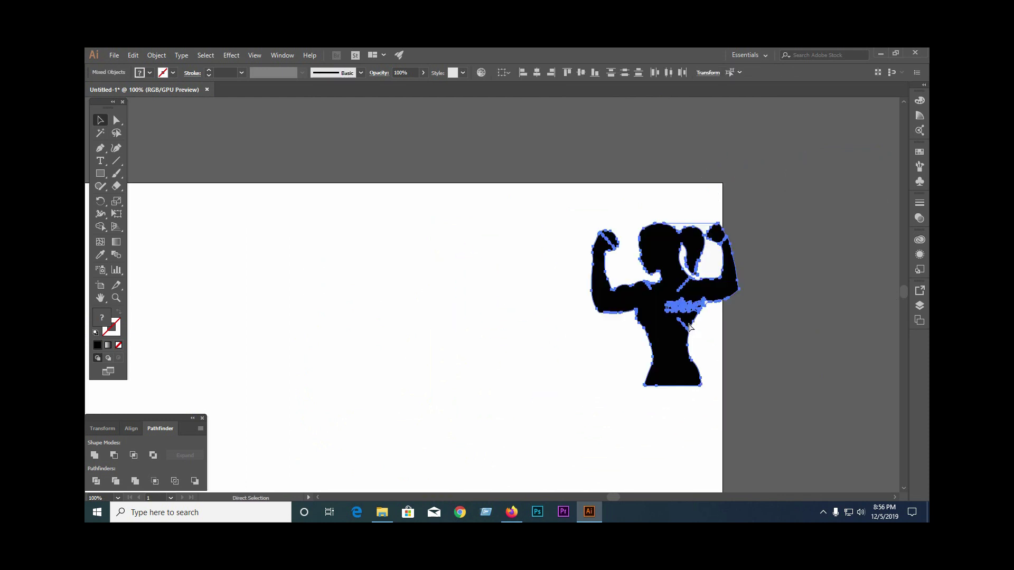
Select the whole silhouette, move it fully inside the artboard's right edge, and deselect it
drag(530, 200, 723, 403)
drag(671, 301, 619, 297)
click(677, 358)
Switch to the Firefox image results and preview the afro girl logo design from 48HoursLogo.com
click(512, 513)
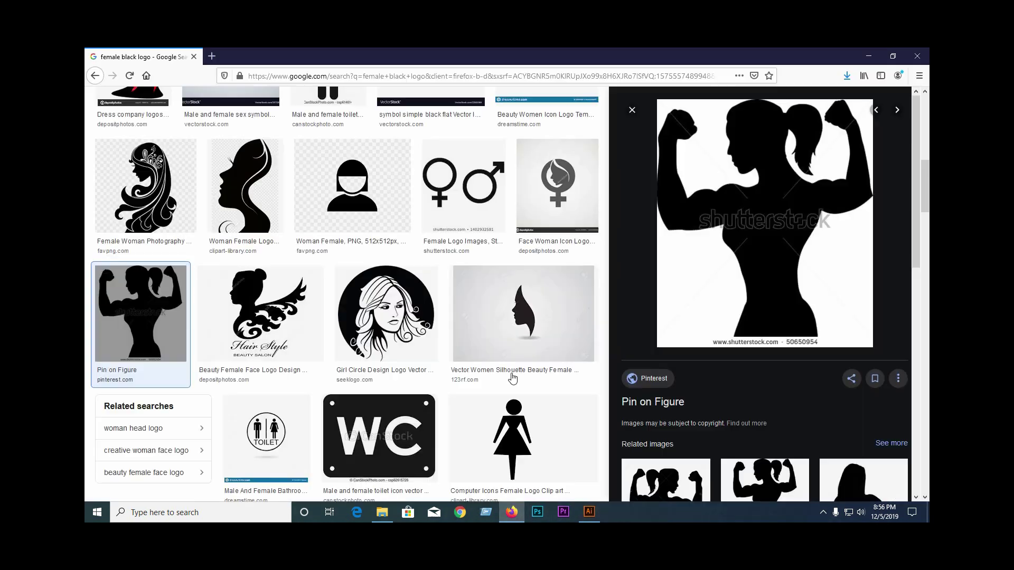
scroll(519, 361, down, 2)
scroll(559, 332, down, 3)
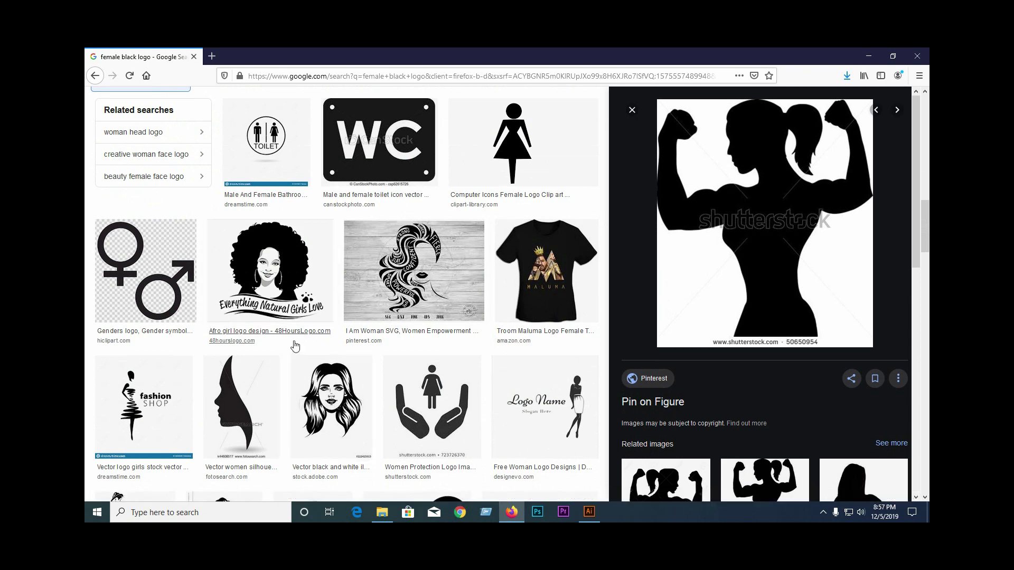
scroll(298, 340, down, 2)
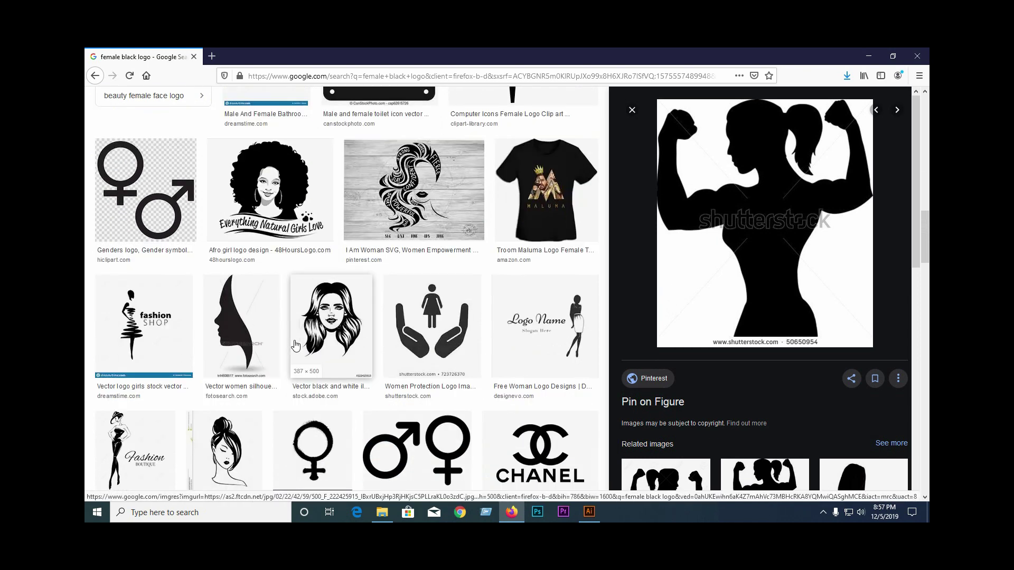
scroll(302, 332, up, 2)
click(298, 283)
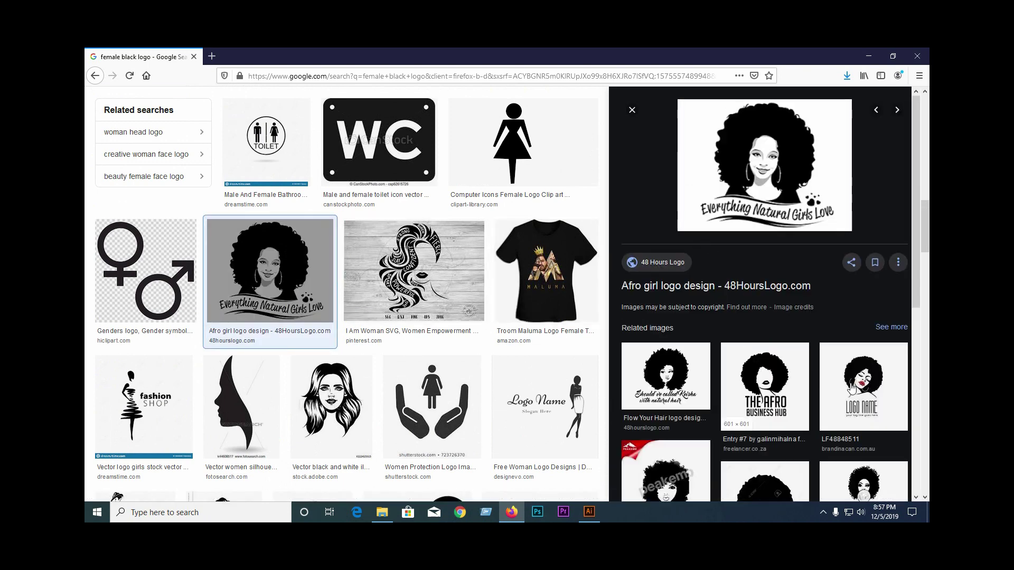
Open the related 123rf.com vector illustration of the afro woman's face with hoop earrings
scroll(775, 219, down, 2)
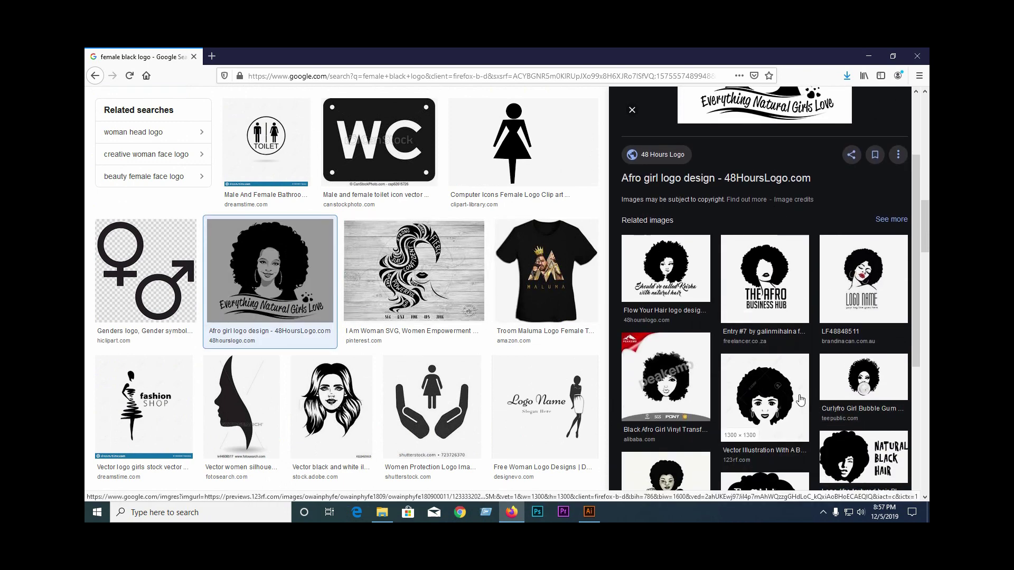
scroll(848, 366, down, 3)
click(763, 282)
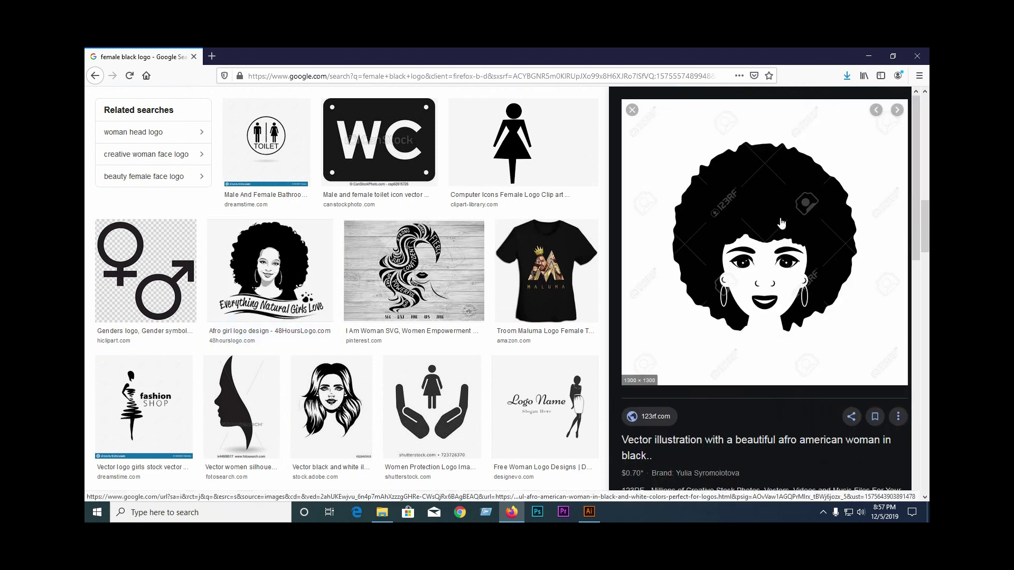
Save the afro woman illustration to the Desktop under its suggested file name
right_click(738, 202)
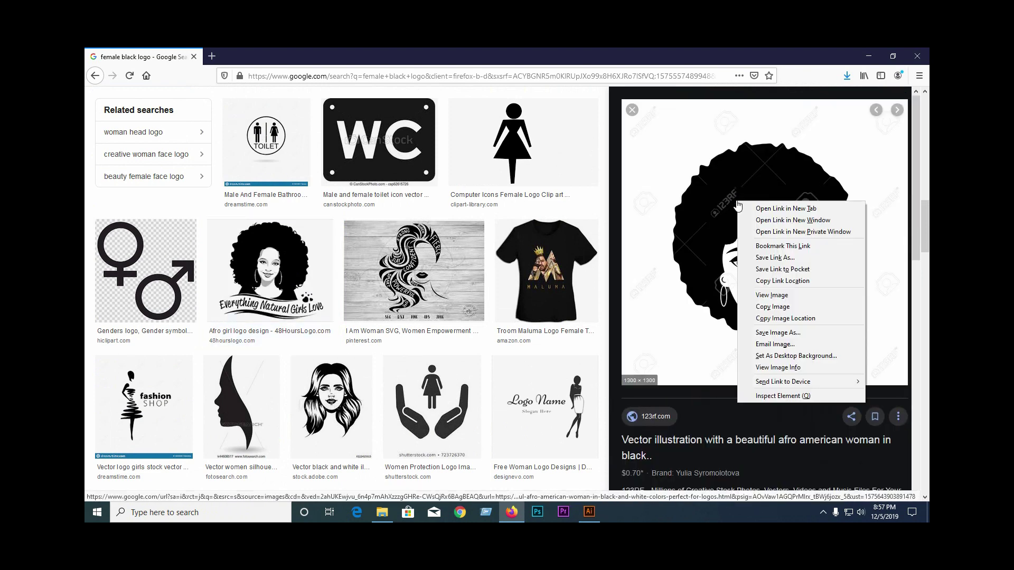
click(810, 333)
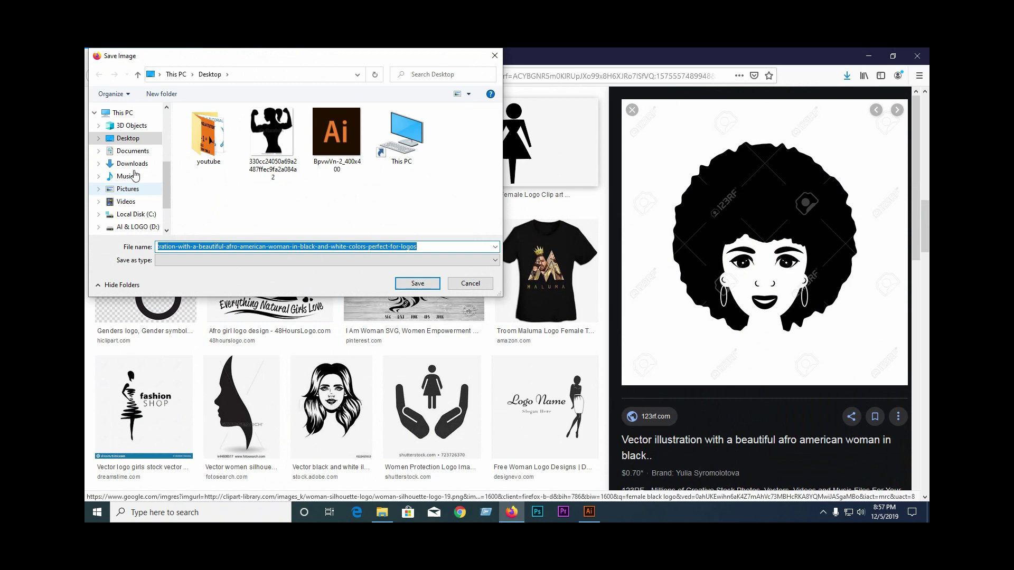
click(128, 138)
click(412, 284)
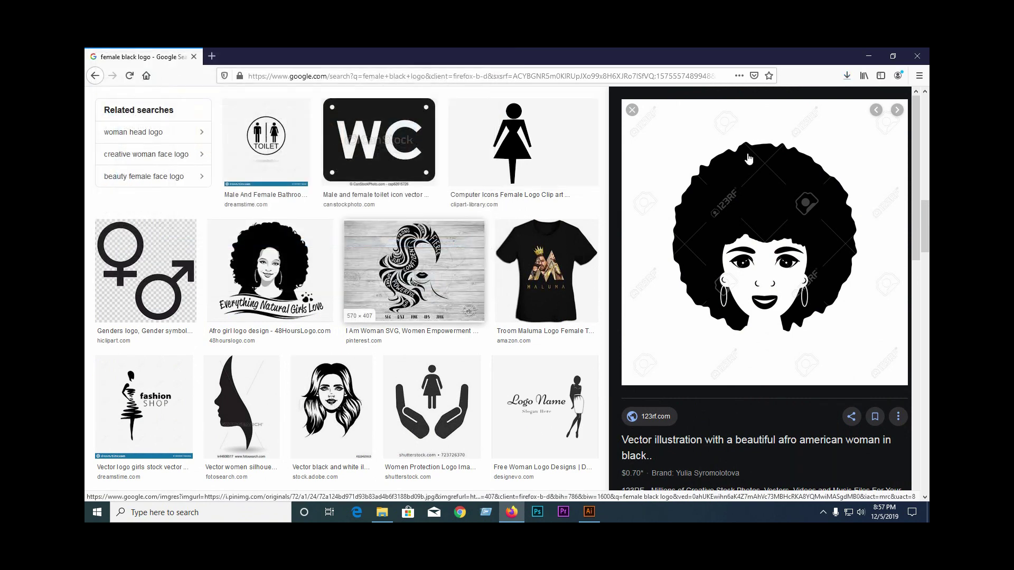
Switch back to Illustrator, place the saved afro woman image from the Desktop, and position it in the artboard's left half
click(589, 511)
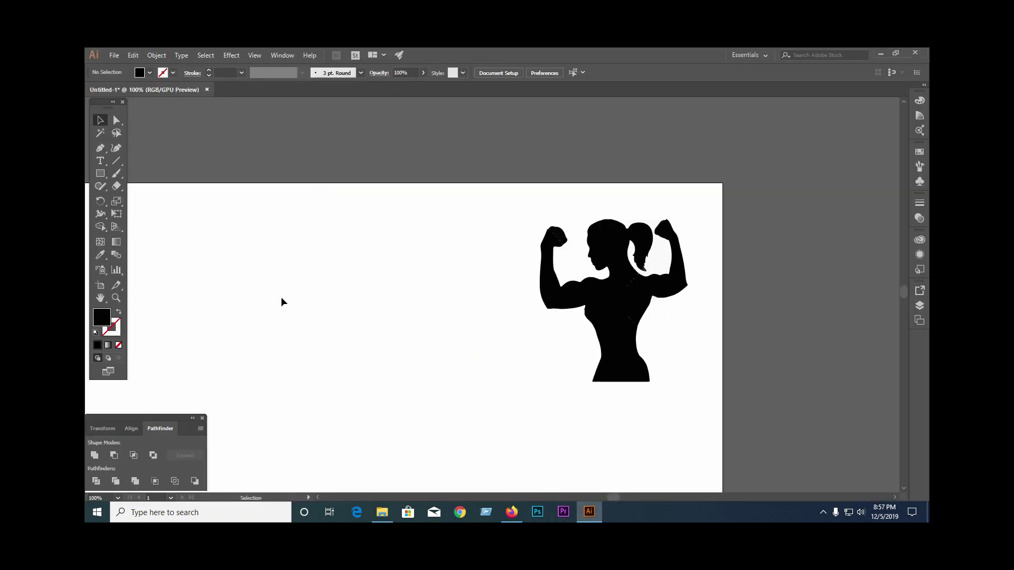
click(380, 512)
drag(353, 337, 182, 293)
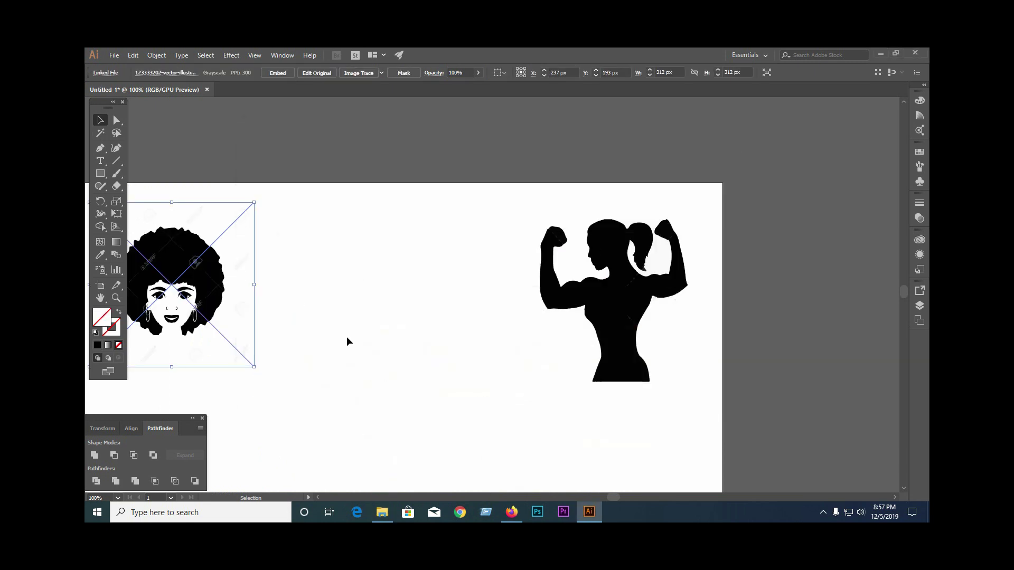
scroll(487, 351, down, 2)
scroll(333, 338, up, 3)
drag(356, 290, 482, 335)
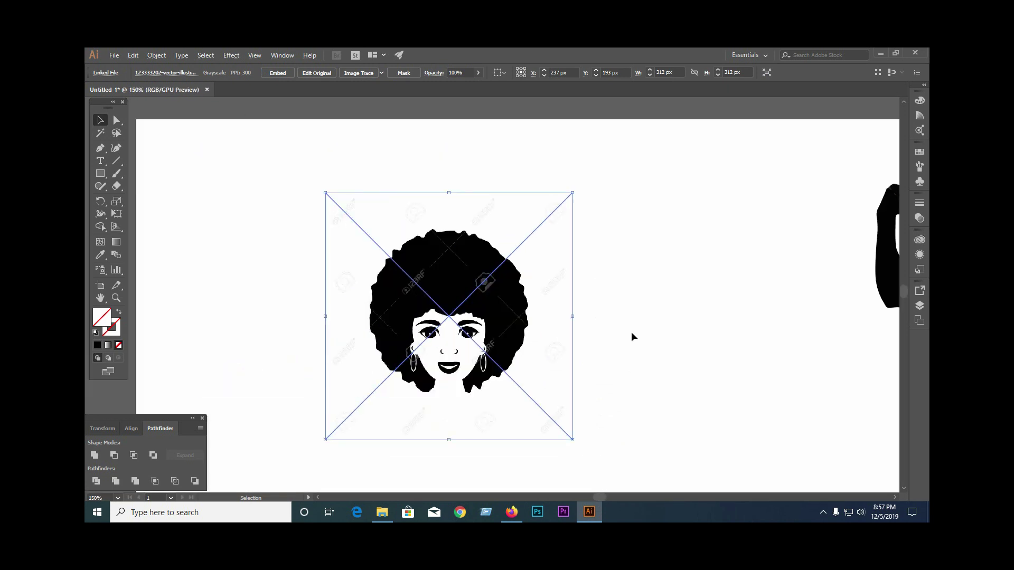
click(709, 321)
Convert the afro woman image with Image Trace using the Default preset, and deselect the tracing
click(484, 293)
click(364, 74)
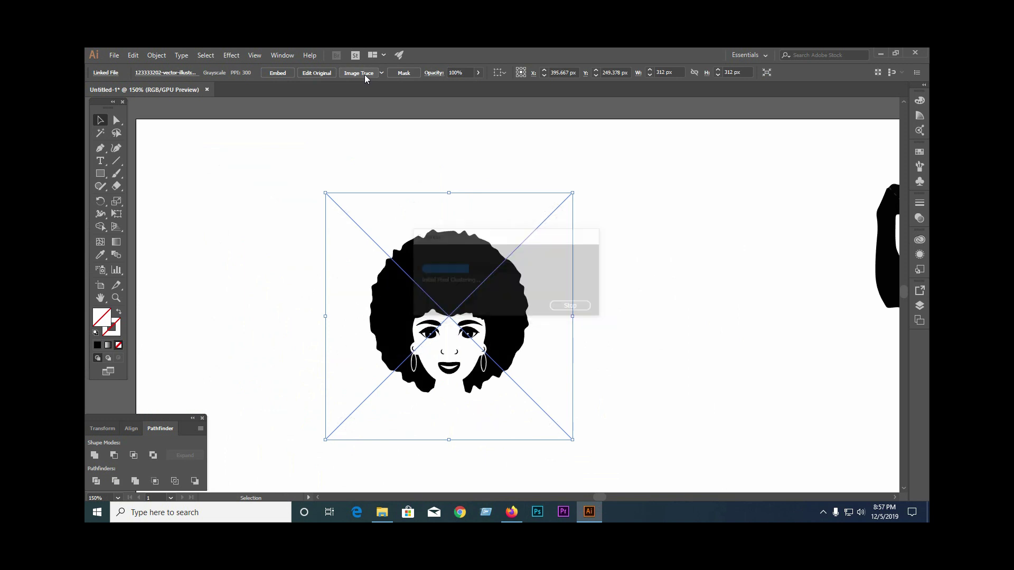
click(312, 306)
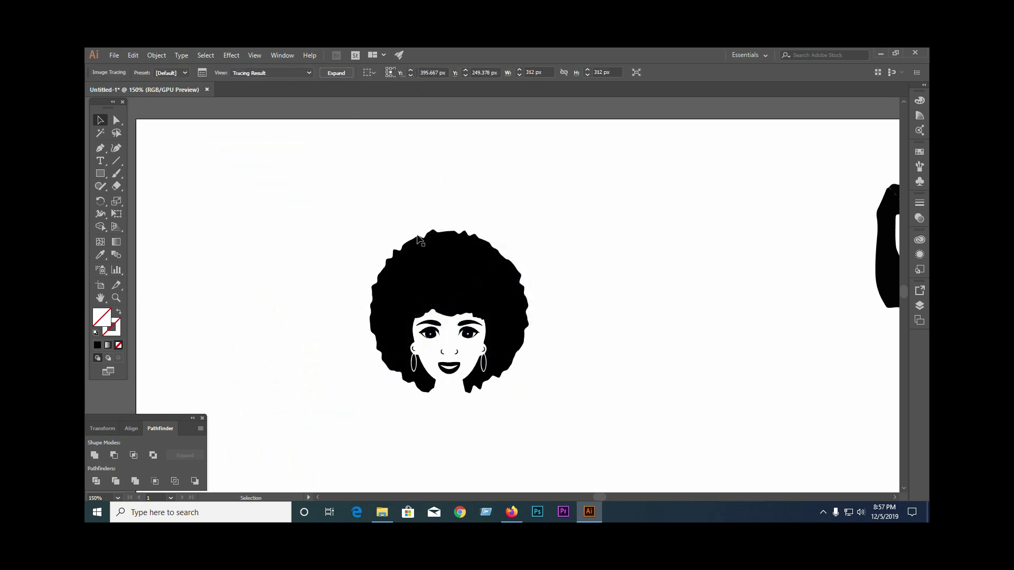
Move the traced afro woman image further left and inspect its facial details and edges up close
mouse_move(483, 290)
mouse_down()
mouse_move(605, 277)
mouse_move(393, 300)
mouse_up()
scroll(393, 300, up, 6)
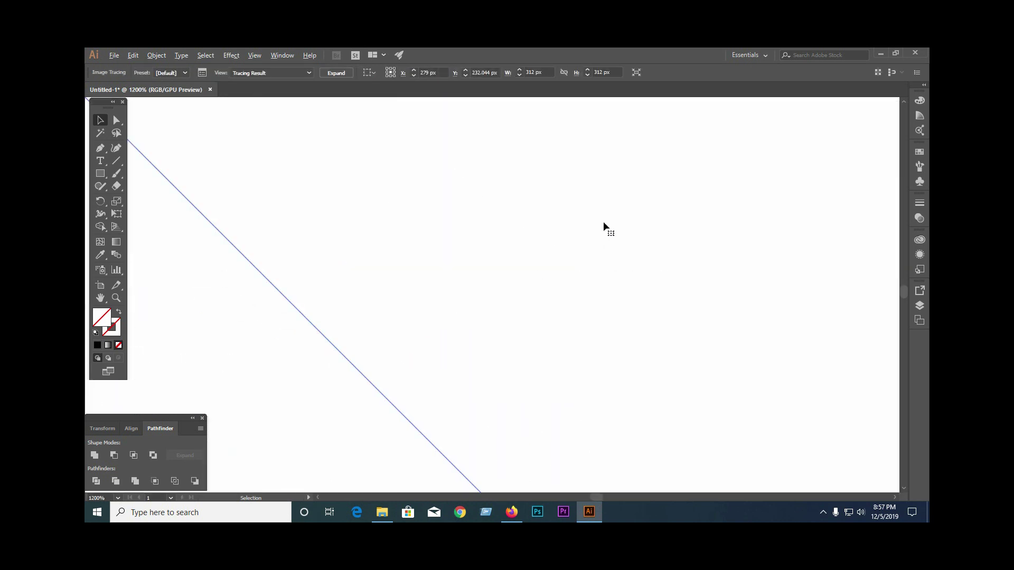
scroll(604, 221, down, 4)
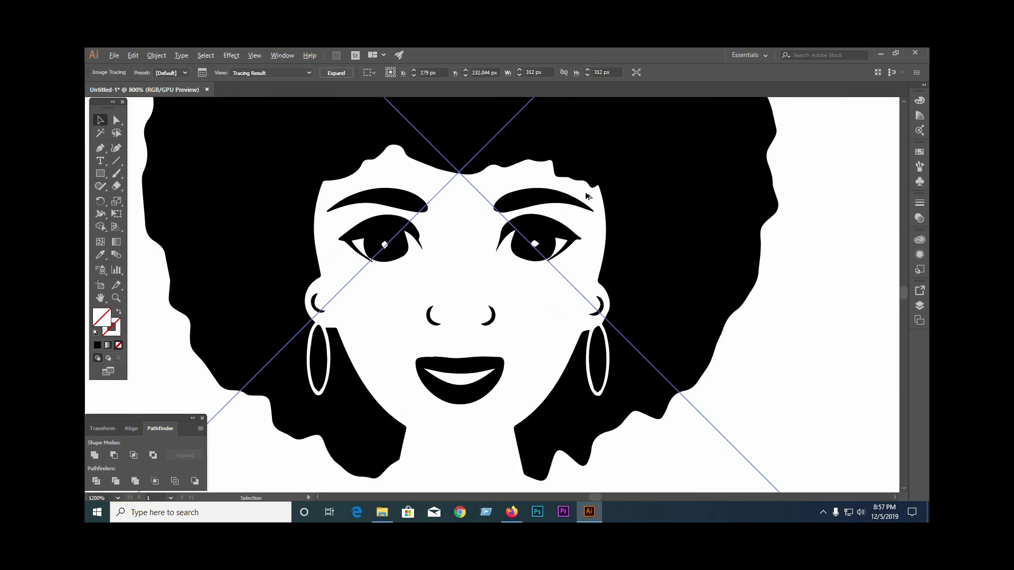
scroll(588, 197, down, 7)
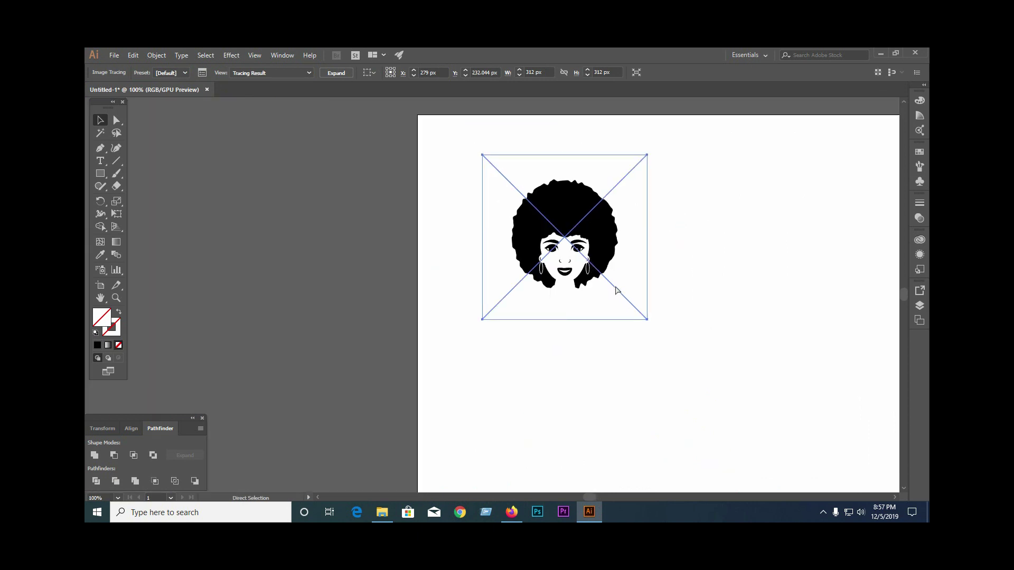
Undo the traced image's moves and the Image Trace, returning to the original linked image
key(ctrl+z)
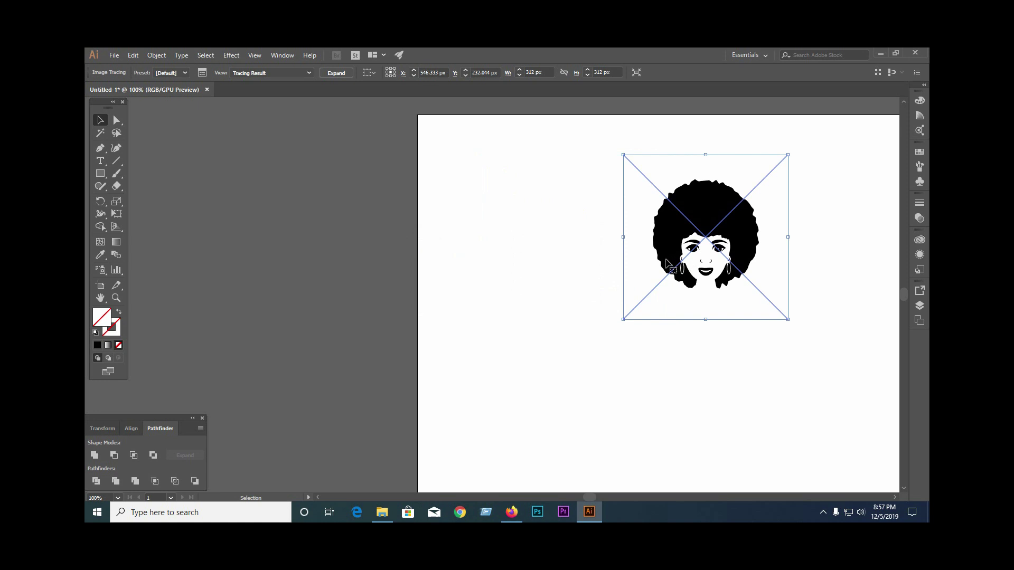
key(ctrl+z)
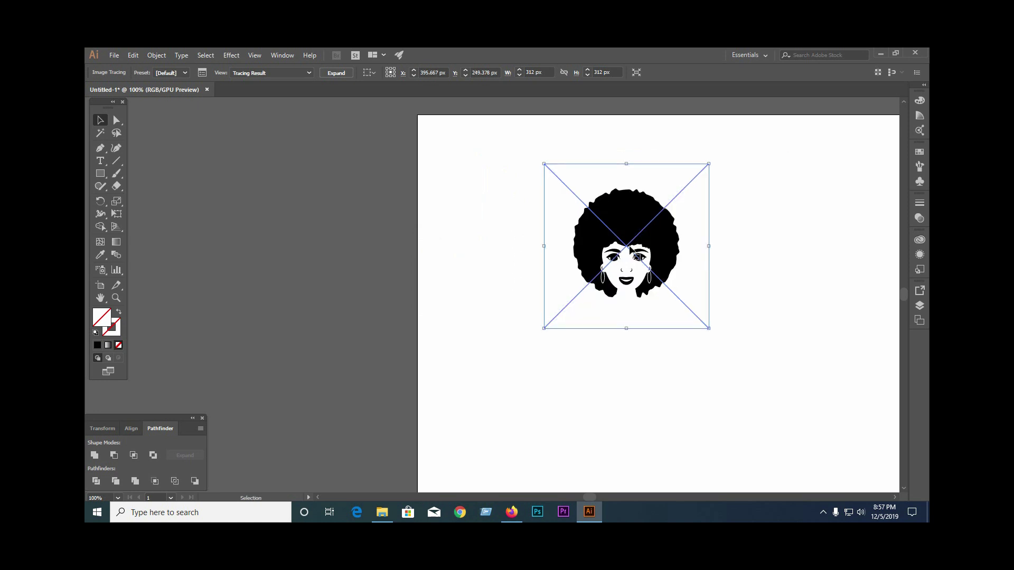
key(ctrl+z)
Examine the untraced afro woman image up close, checking the pixels along the hairline and the watermark marks
scroll(639, 251, up, 15)
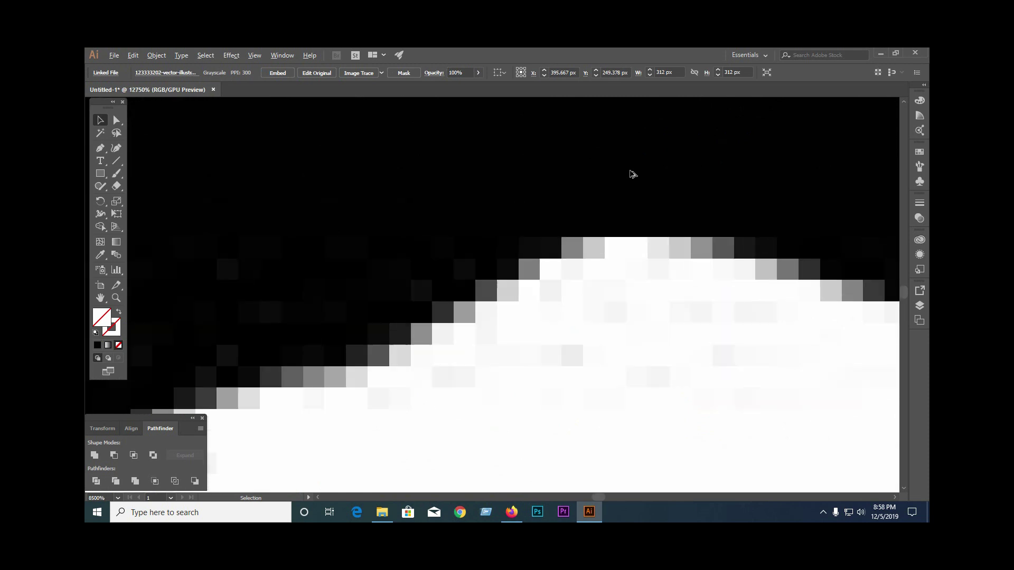
scroll(628, 245, up, 3)
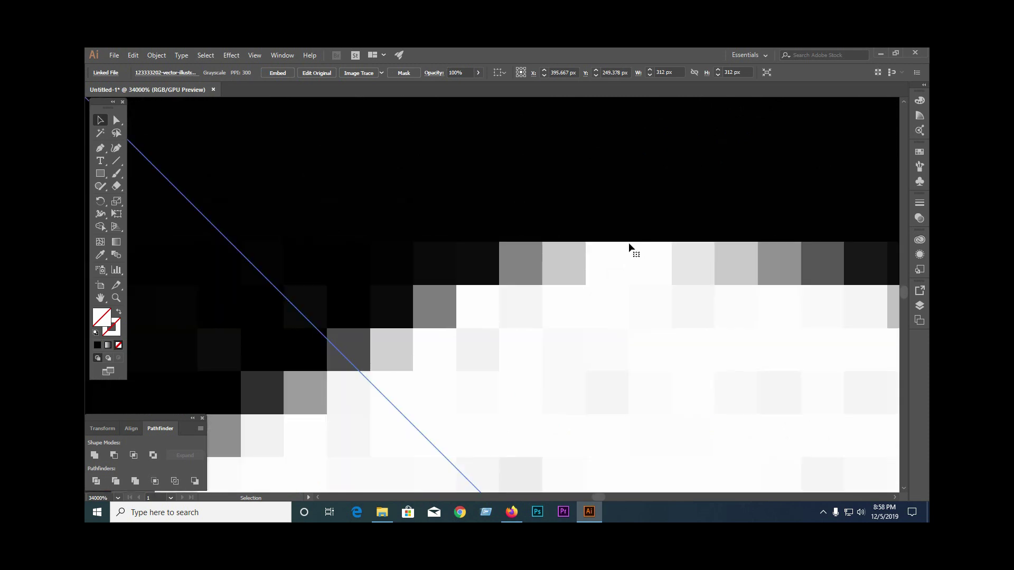
scroll(554, 275, down, 2)
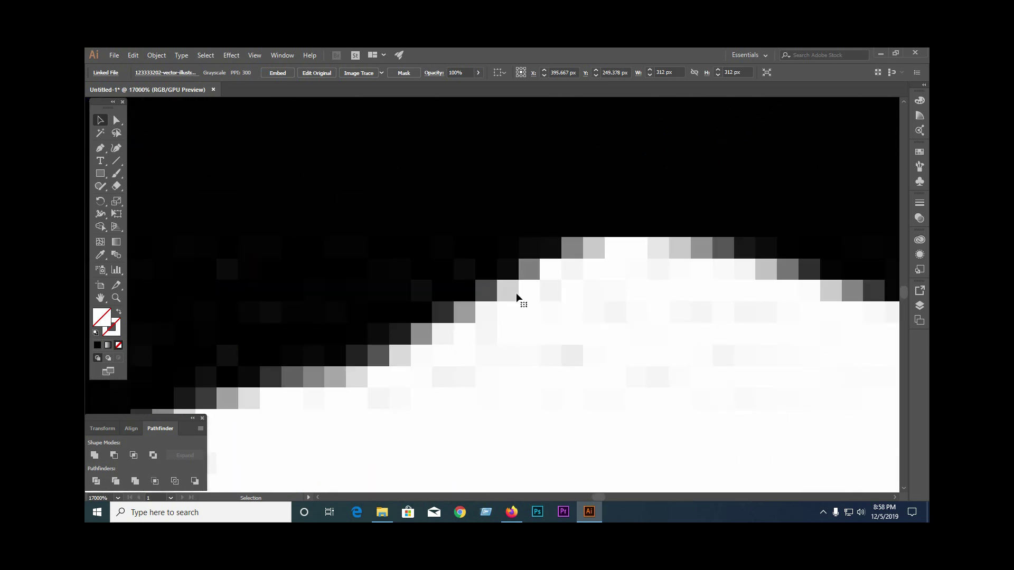
scroll(404, 332, down, 3)
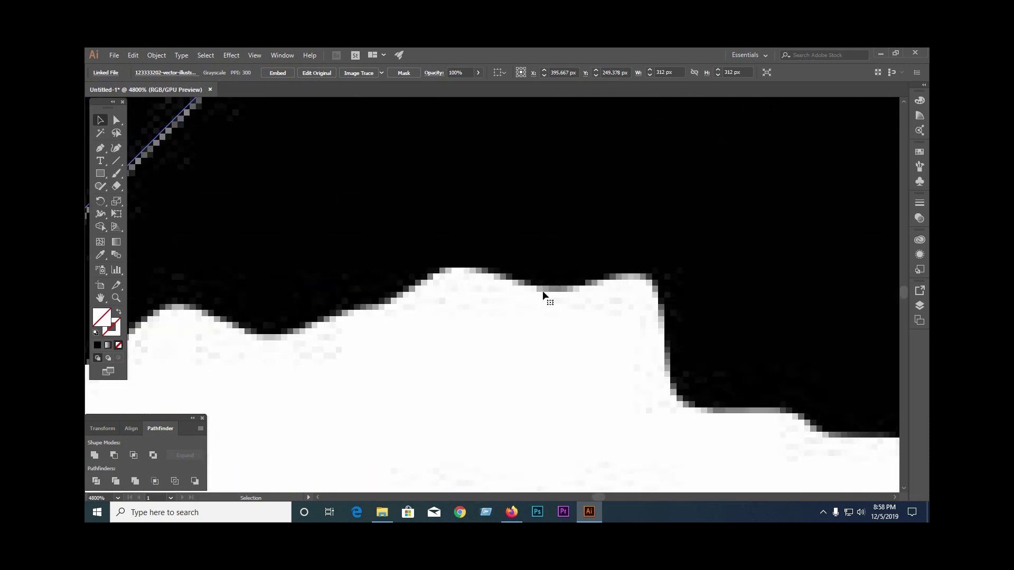
scroll(543, 301, down, 5)
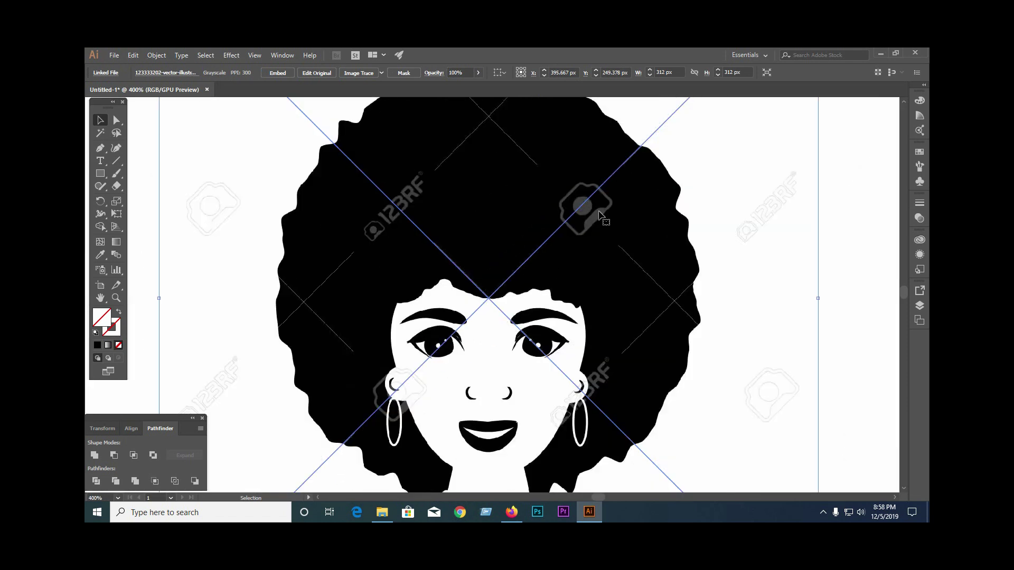
scroll(600, 218, up, 2)
scroll(590, 218, up, 2)
scroll(588, 217, down, 4)
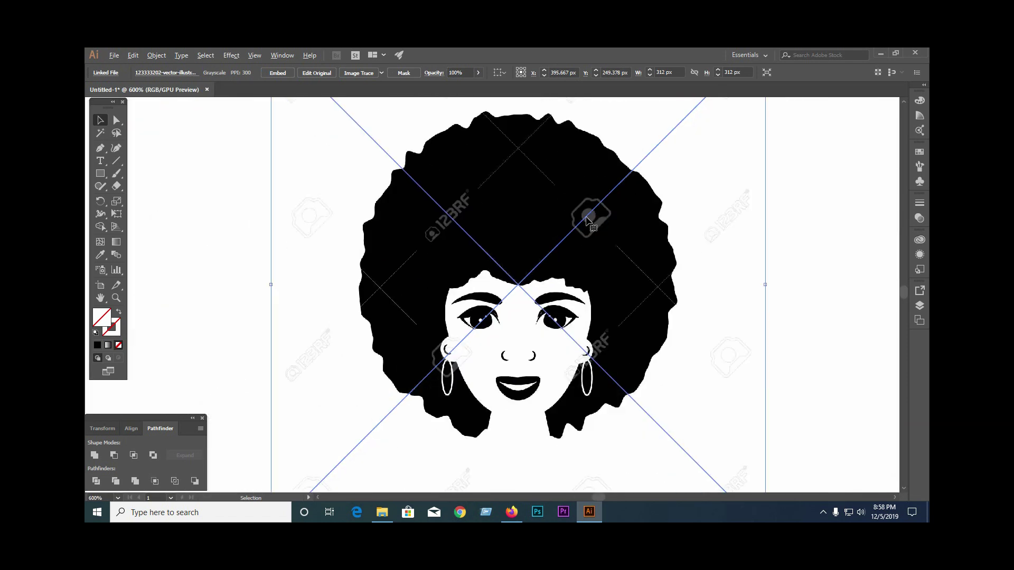
Reposition the untraced afro woman image near the middle of the artboard, clear of the silhouette, and deselect it
scroll(456, 267, down, 2)
drag(505, 256, 340, 280)
click(327, 242)
scroll(415, 301, down, 3)
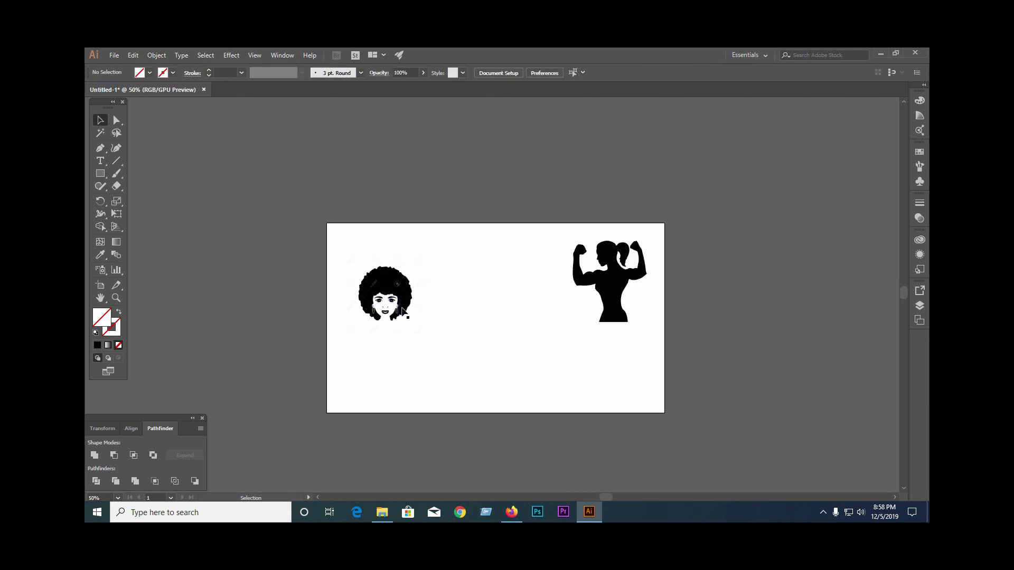
click(404, 311)
drag(404, 311, 495, 318)
click(524, 359)
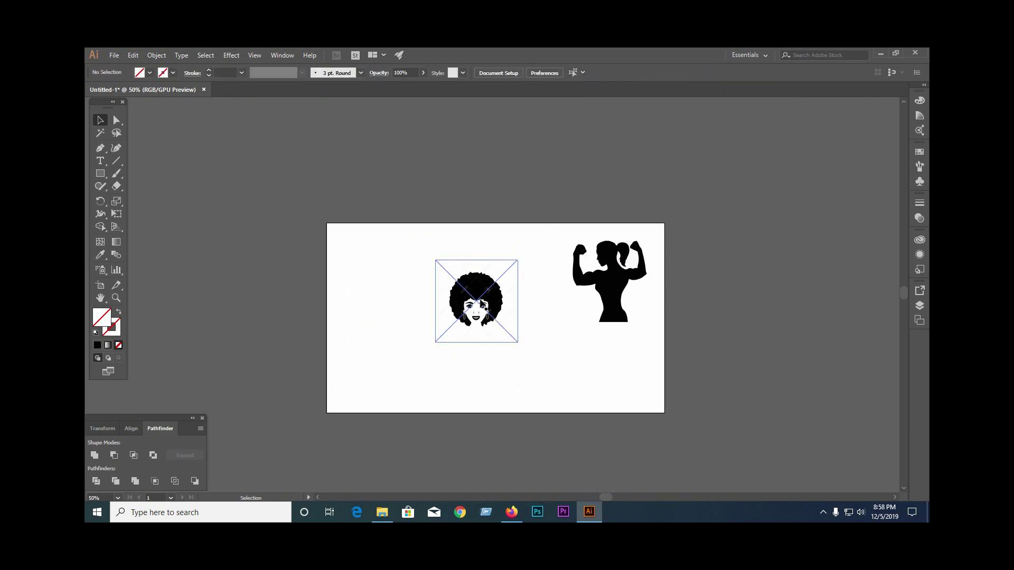
Move the untraced afro woman image off the artboard, past its upper-left corner, and examine its watermark marks up close
click(414, 286)
drag(444, 309, 233, 246)
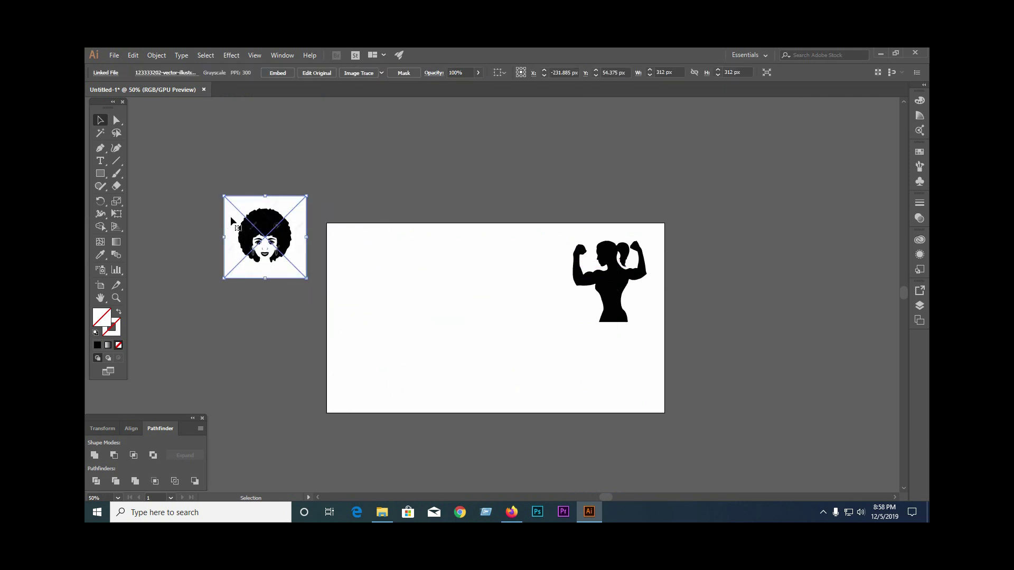
scroll(234, 216, up, 6)
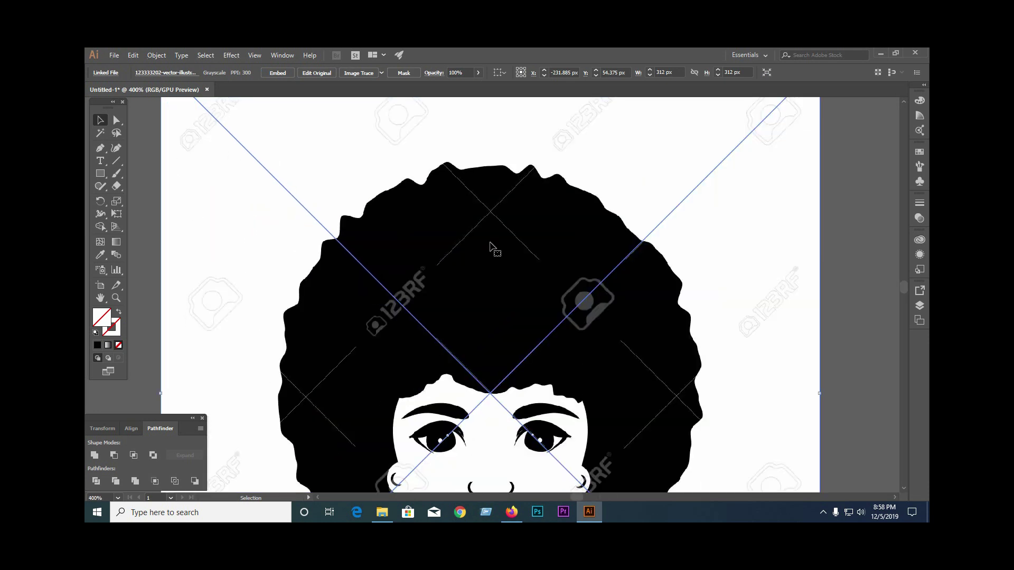
scroll(491, 249, down, 2)
scroll(284, 222, down, 2)
scroll(283, 227, up, 5)
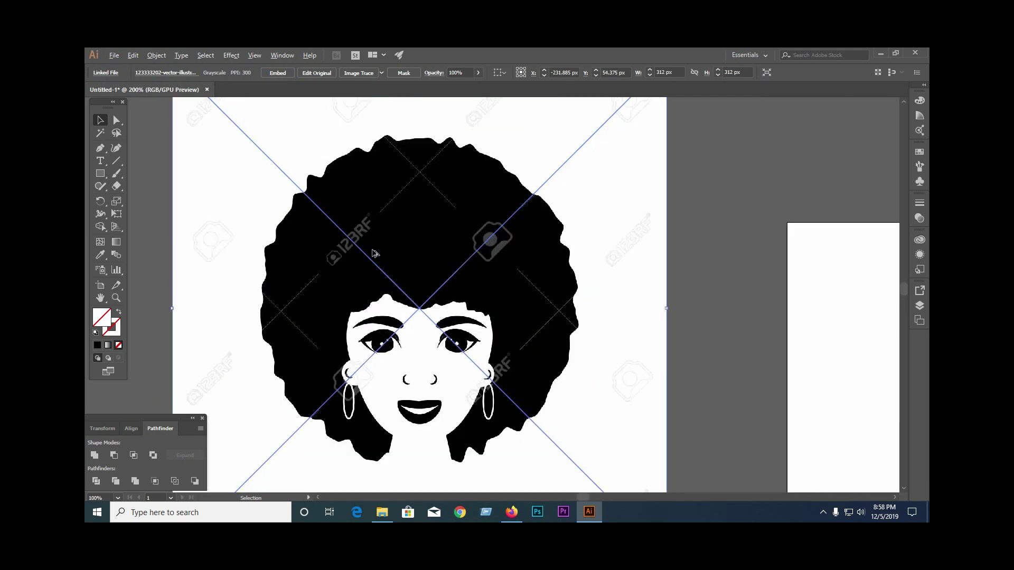
scroll(604, 239, down, 6)
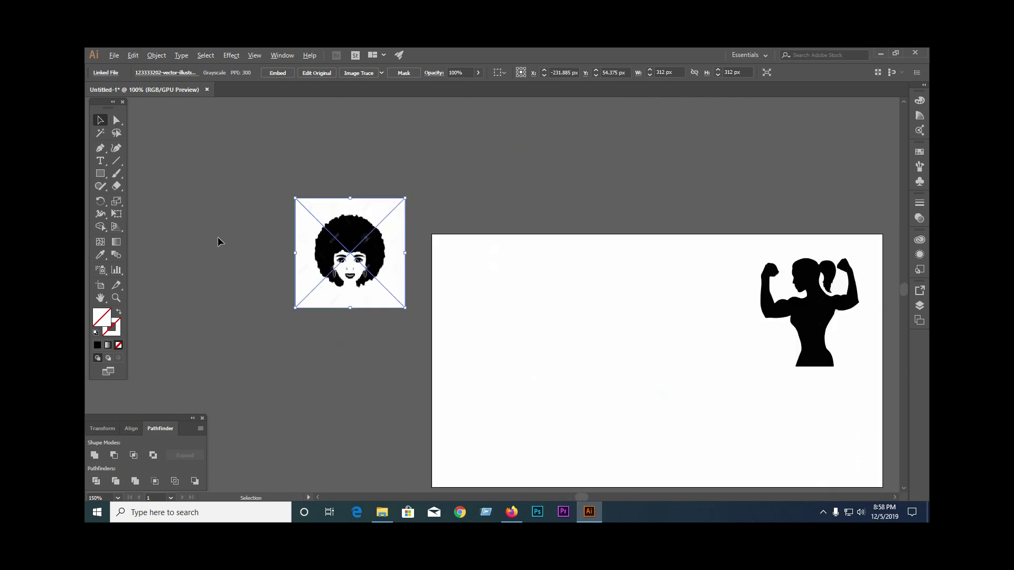
Move the untraced afro woman image back onto the artboard, clear of the silhouette, and check its watermarks against the white background
drag(355, 267, 604, 346)
click(500, 334)
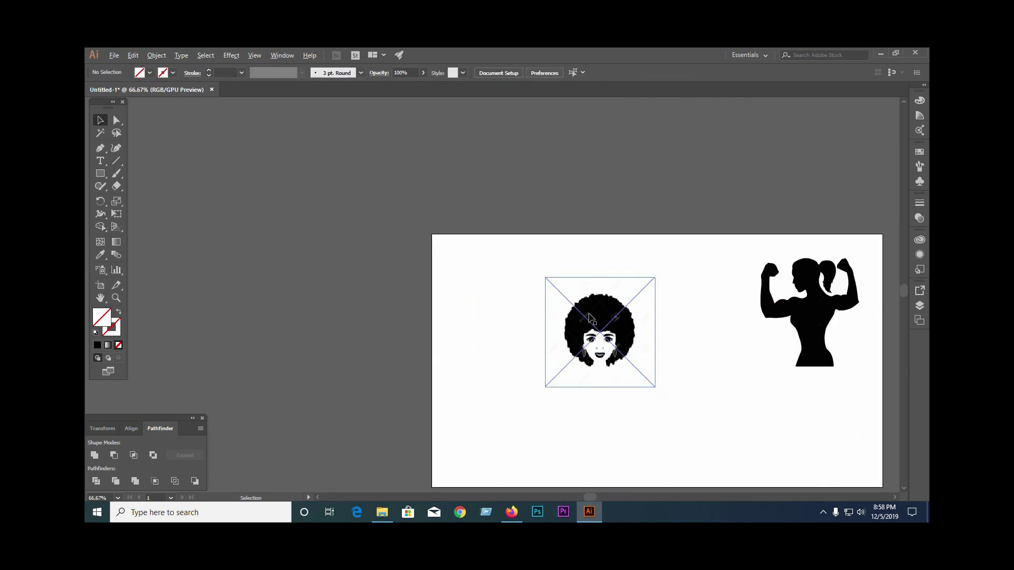
scroll(569, 292, up, 5)
scroll(391, 298, down, 1)
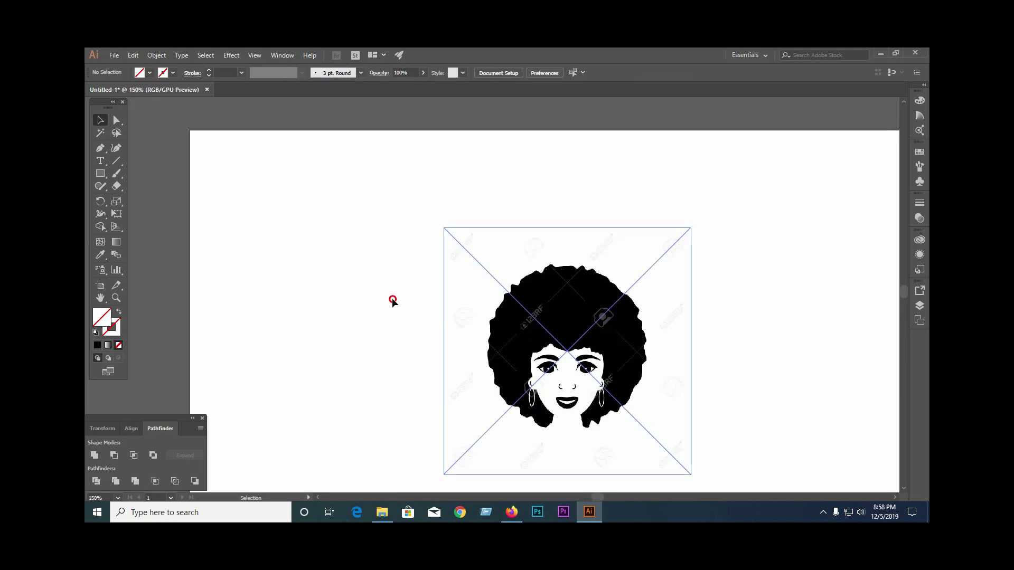
scroll(412, 297, up, 3)
scroll(425, 300, down, 4)
Apply Image Trace to the afro woman image, deselect it and inspect the traced hair and face
click(612, 324)
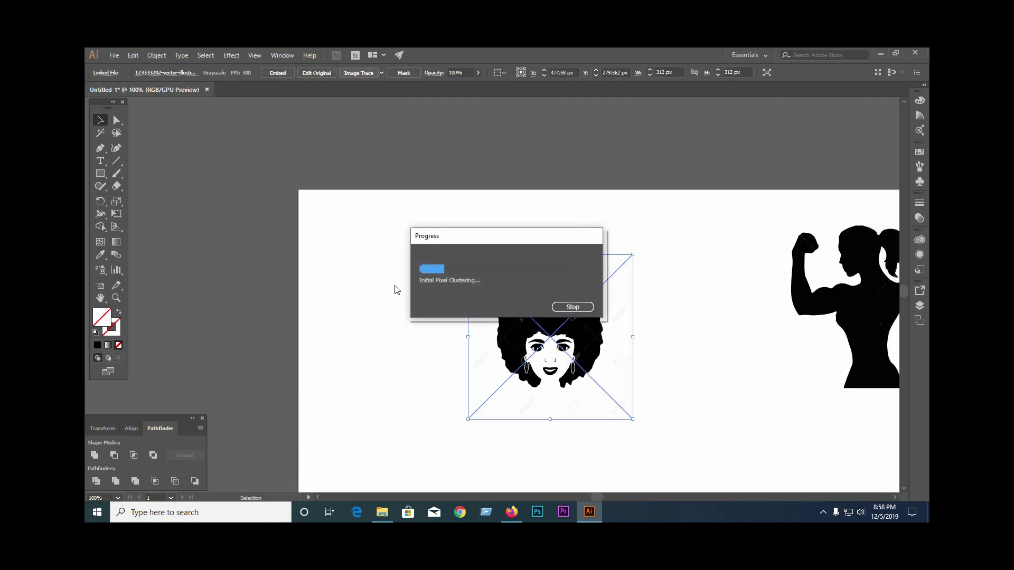
click(404, 299)
scroll(565, 346, up, 5)
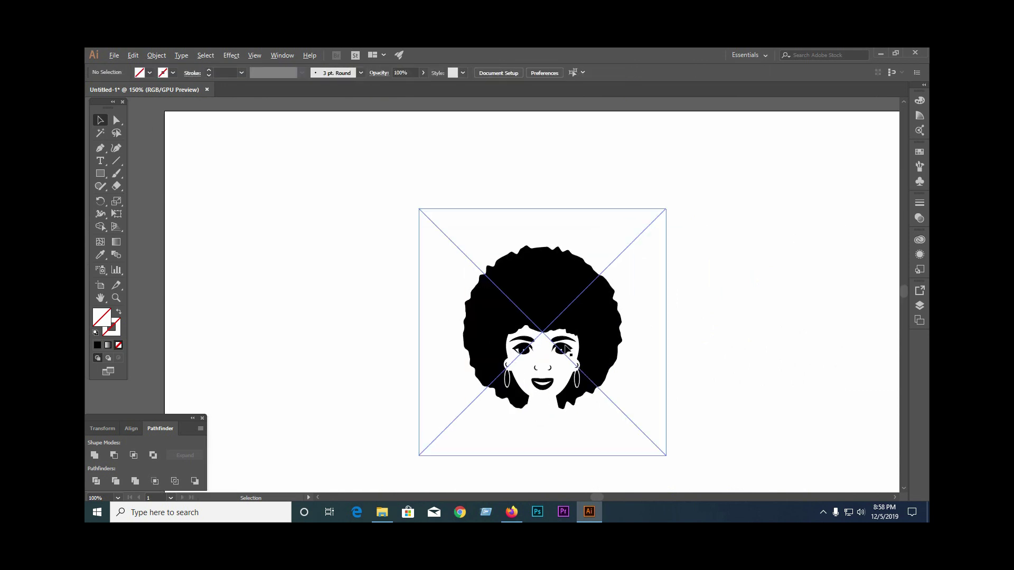
scroll(520, 267, down, 3)
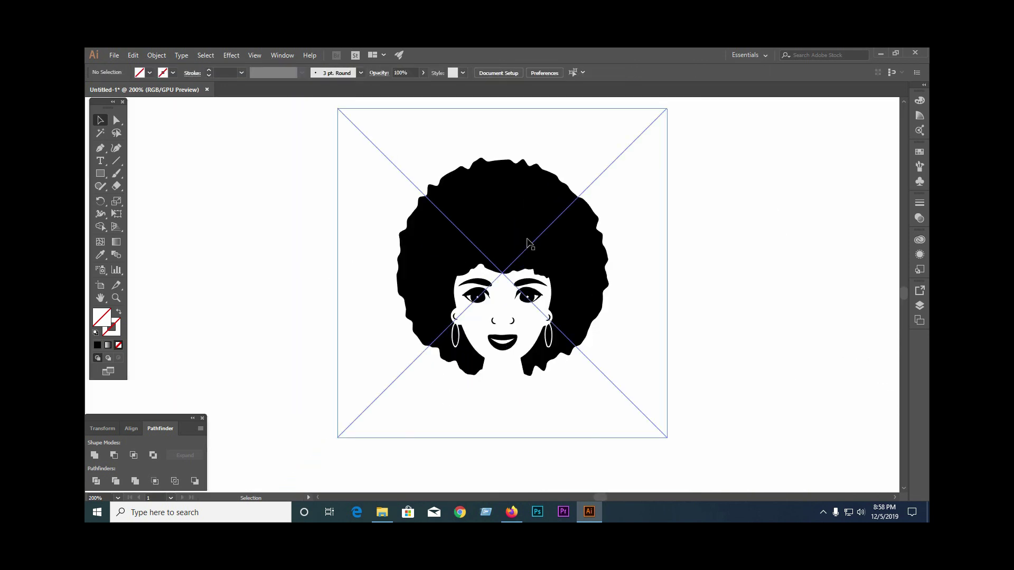
scroll(407, 248, down, 2)
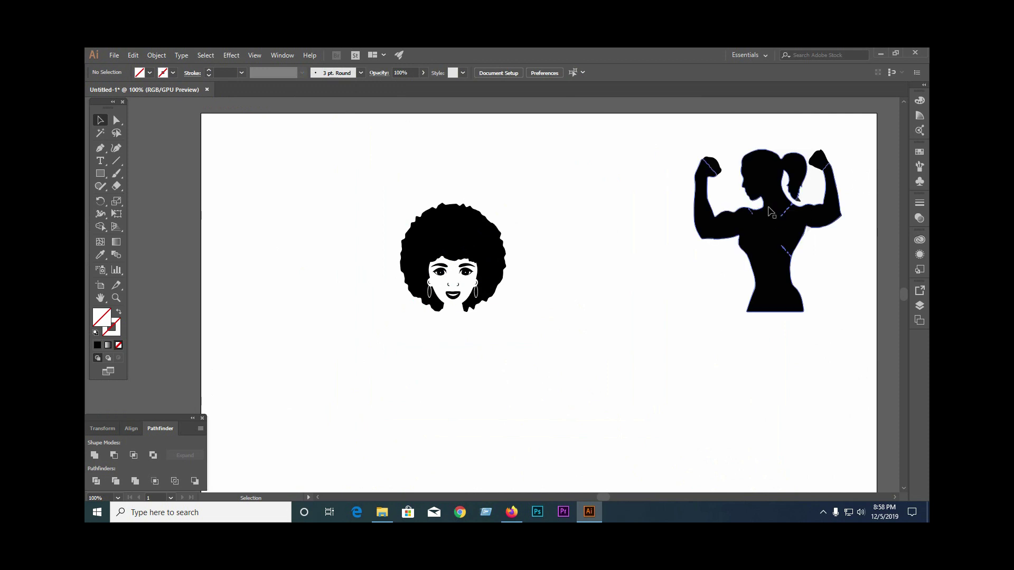
Group the bodybuilder silhouette with the loose watermark lettering shapes lying over its back
drag(775, 216, 688, 280)
key(ctrl+z)
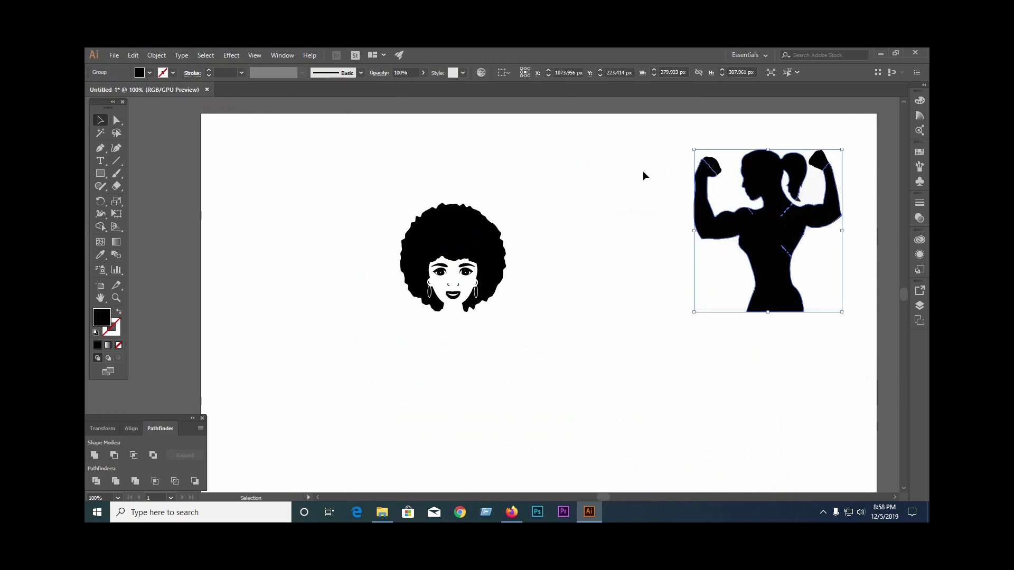
drag(654, 131, 841, 330)
right_click(801, 221)
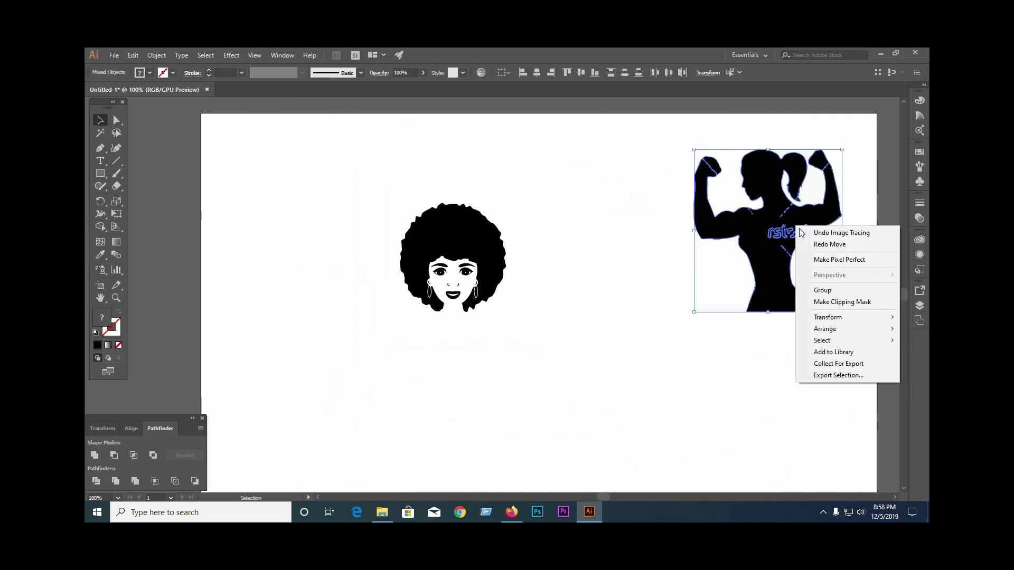
click(822, 290)
Move the grouped bodybuilder silhouette down and inward from the artboard's upper-right corner
click(666, 272)
click(624, 265)
drag(786, 237, 702, 278)
Reposition the traced afro woman image in the upper-left area of the artboard, well apart from the bodybuilder silhouette, and deselect it
click(408, 174)
drag(409, 174, 472, 287)
drag(459, 247, 410, 280)
click(548, 226)
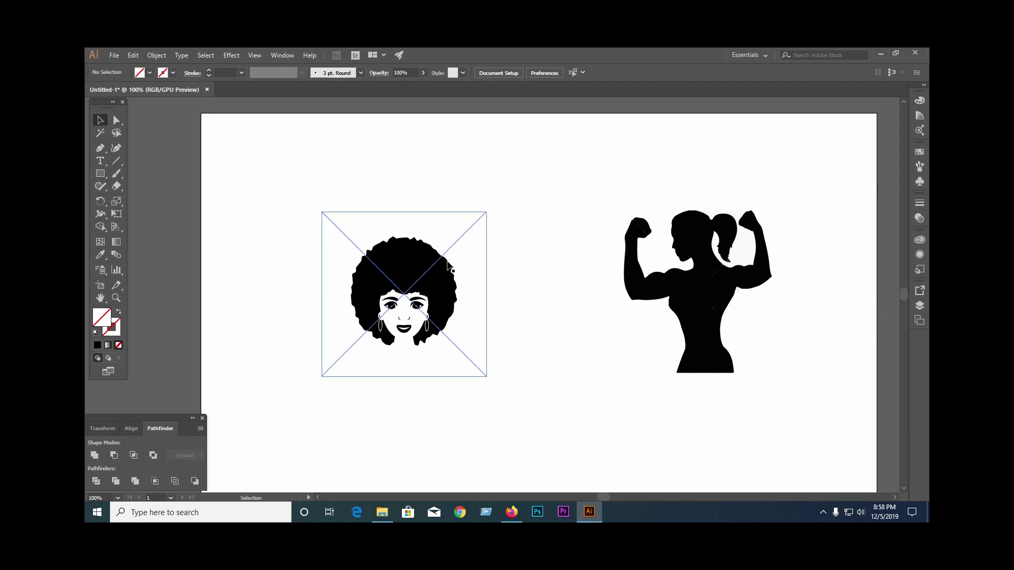
drag(449, 262, 496, 188)
click(494, 385)
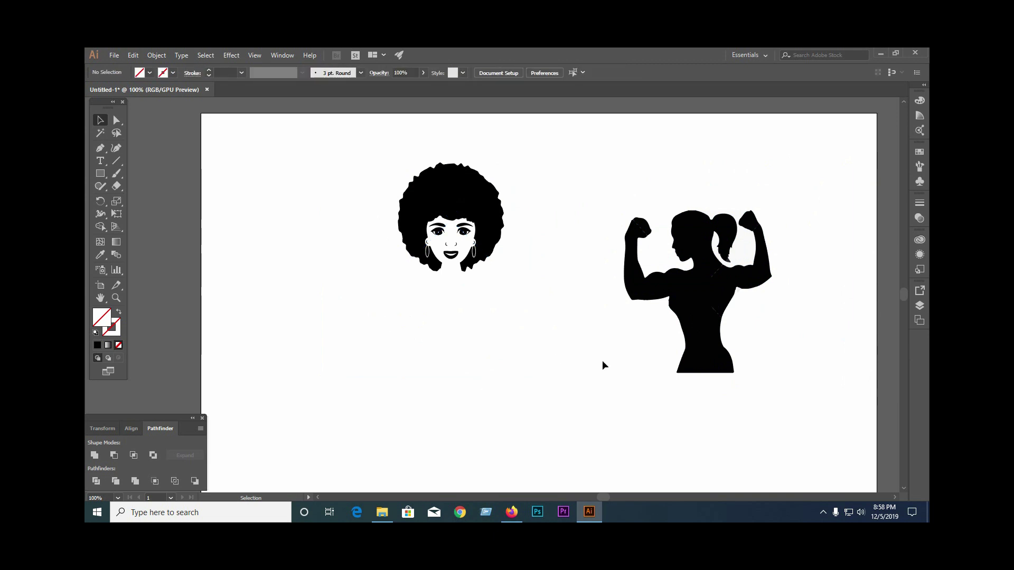
drag(453, 232, 335, 248)
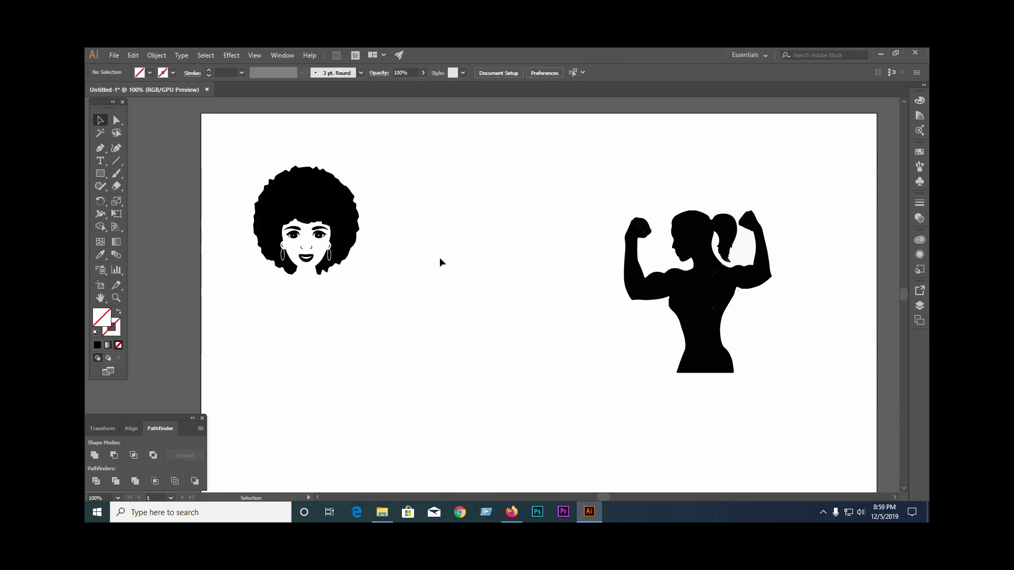